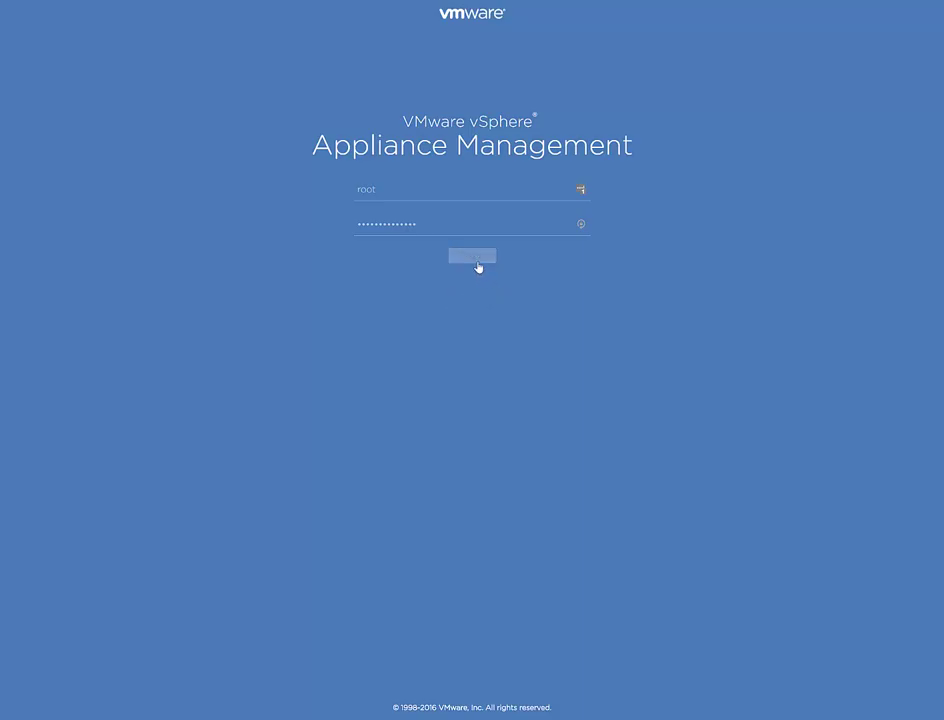
Log in to Appliance Management with the root account
{"action": "left_click", "coordinate": [477, 263]}
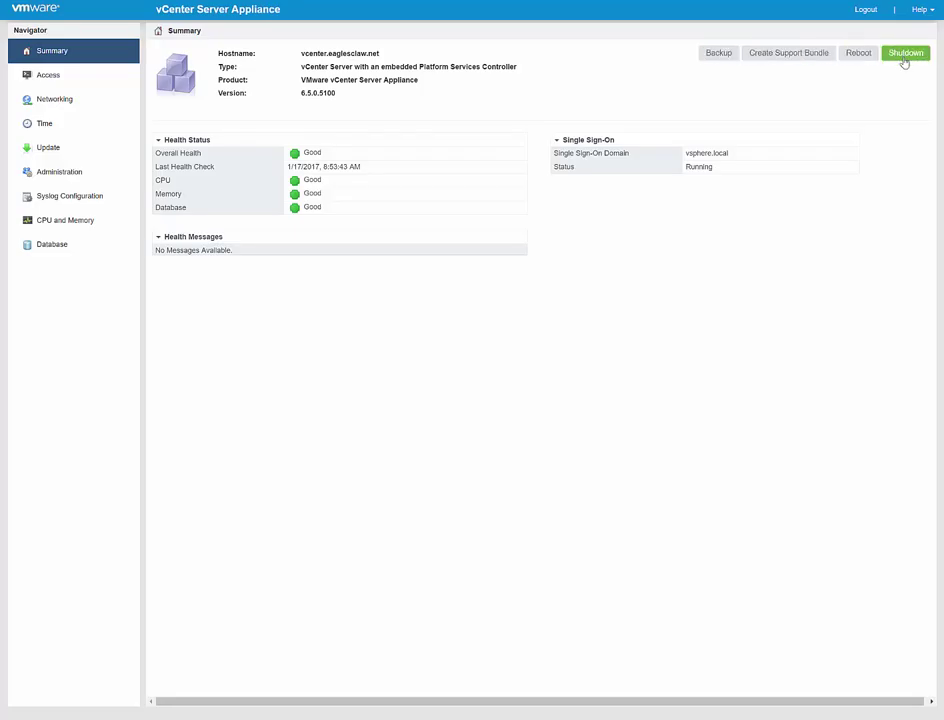
Enable the Bash shell in the Access settings, leaving SSH login enabled
{"action": "left_click", "coordinate": [55, 83]}
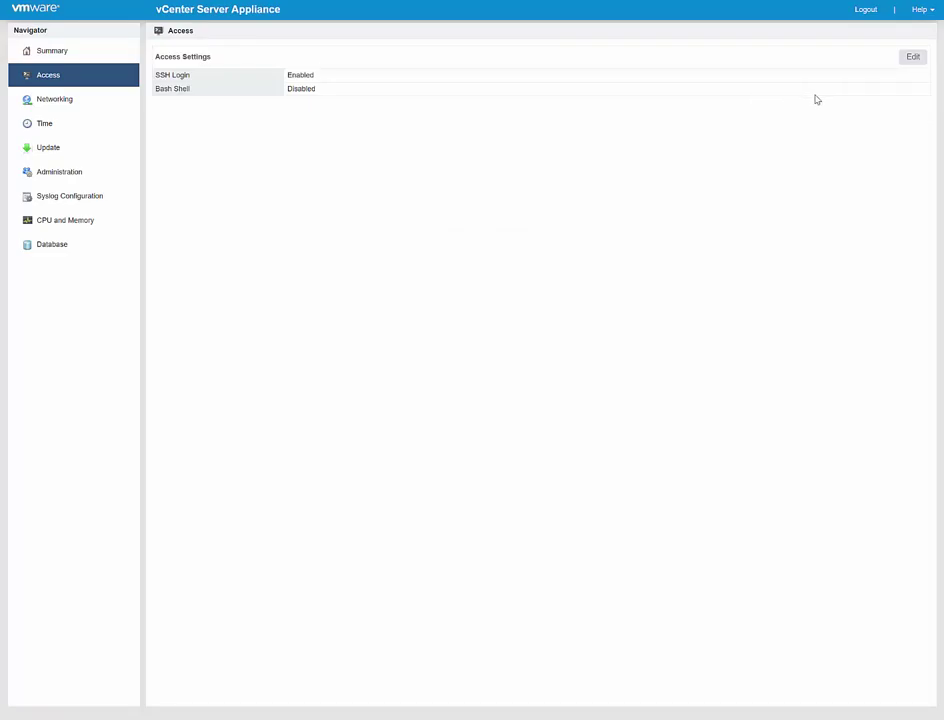
{"action": "left_click", "coordinate": [910, 58]}
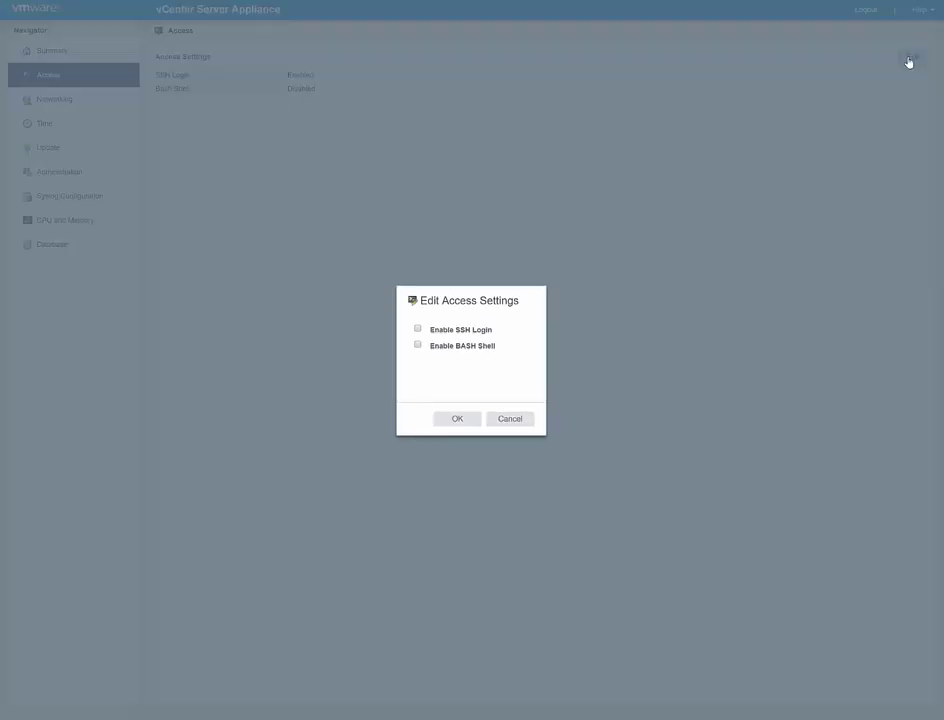
{"action": "left_click", "coordinate": [418, 346]}
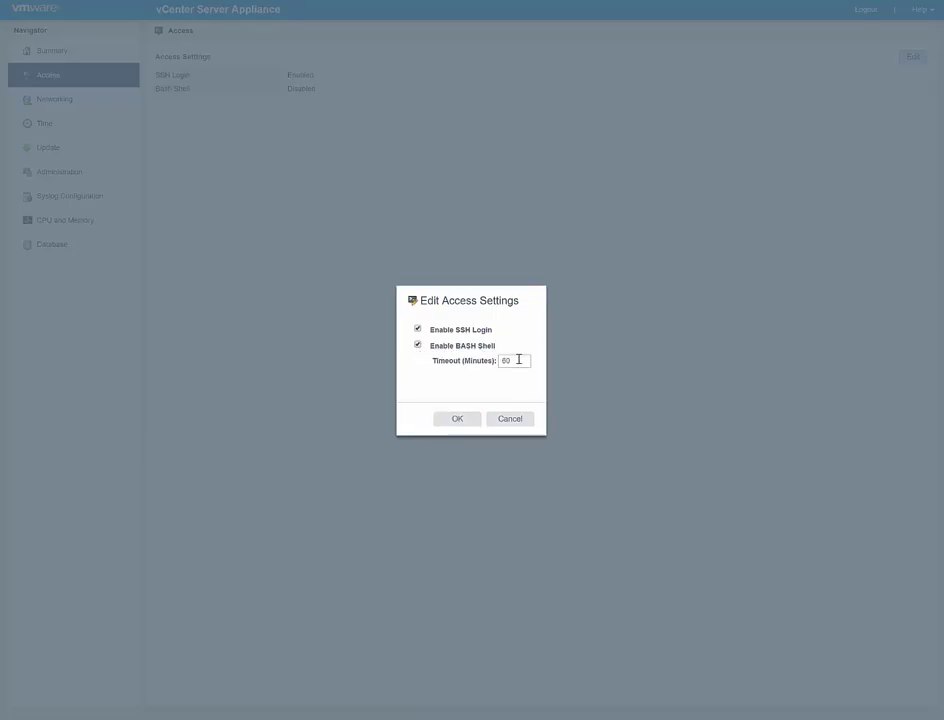
{"action": "left_click", "coordinate": [460, 421]}
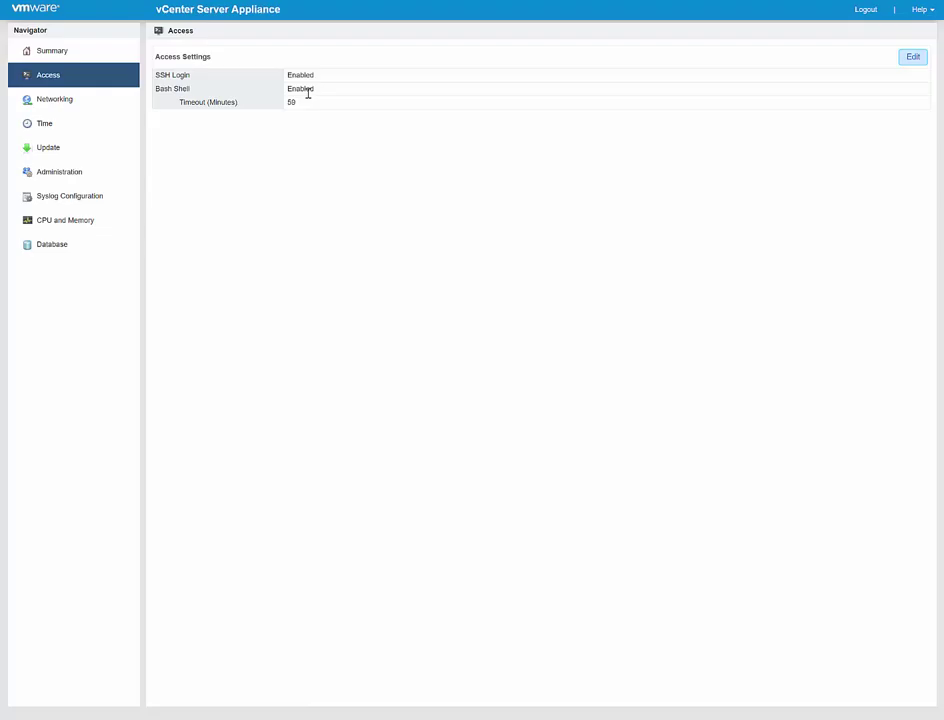
Show the Networking Manage view with DNS 192.168.1.187/192.168.1.1 and nic0 at 192.168.1.199
{"action": "left_click", "coordinate": [84, 100]}
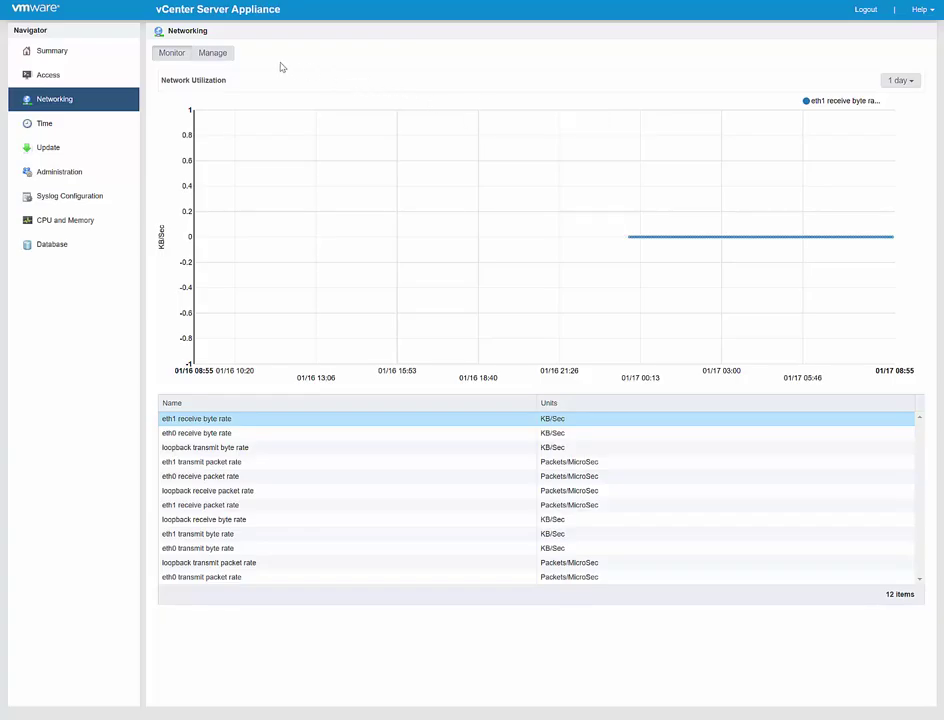
{"action": "left_click", "coordinate": [214, 54]}
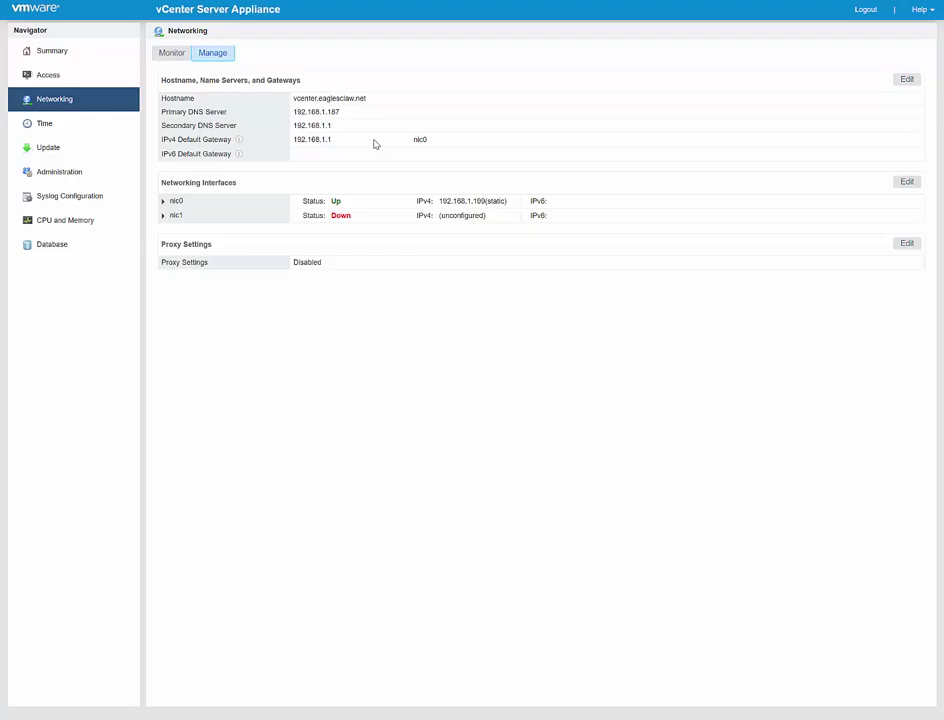
Review the time settings, then show the Update page listing version 6.5.0.5100
{"action": "left_click", "coordinate": [73, 125]}
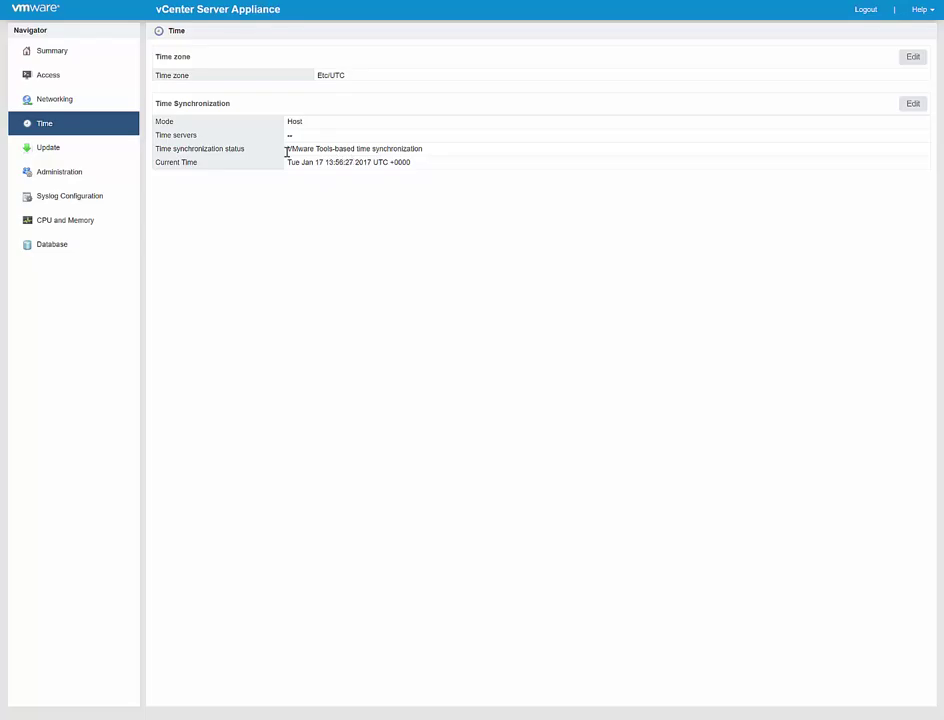
{"action": "left_click", "coordinate": [47, 149]}
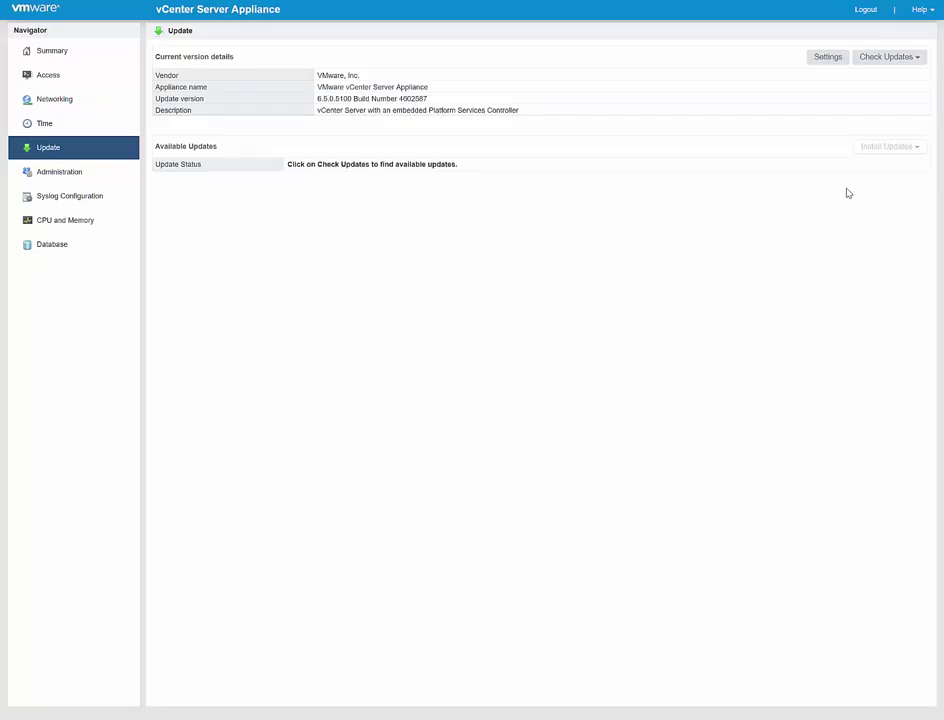
Enable automatic update checks everyday at 12:00 A.M and run a repository update check
{"action": "left_click", "coordinate": [828, 57]}
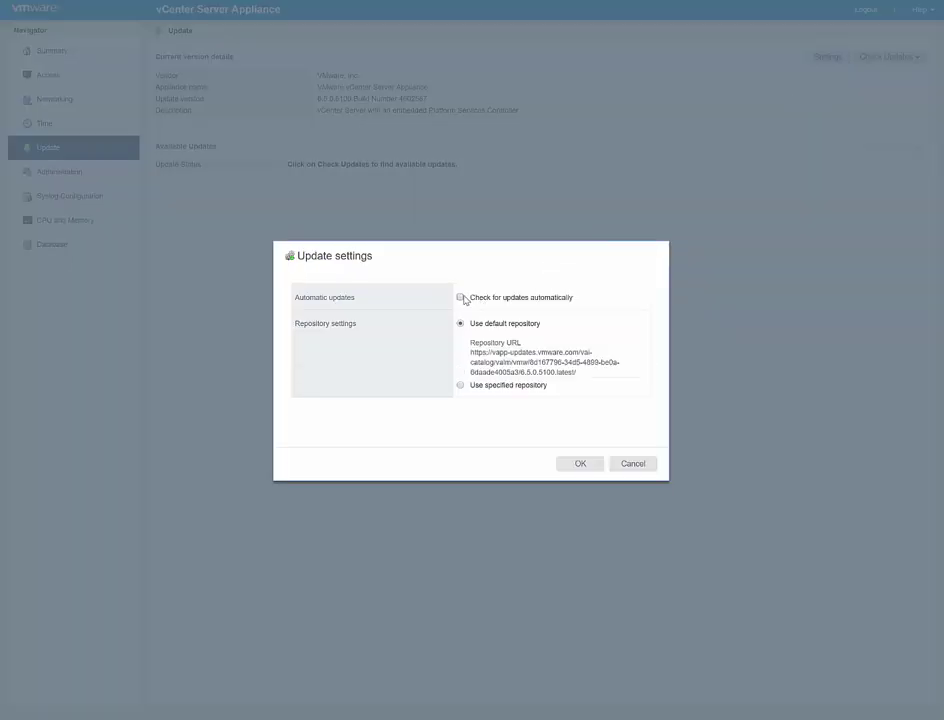
{"action": "left_click", "coordinate": [460, 297]}
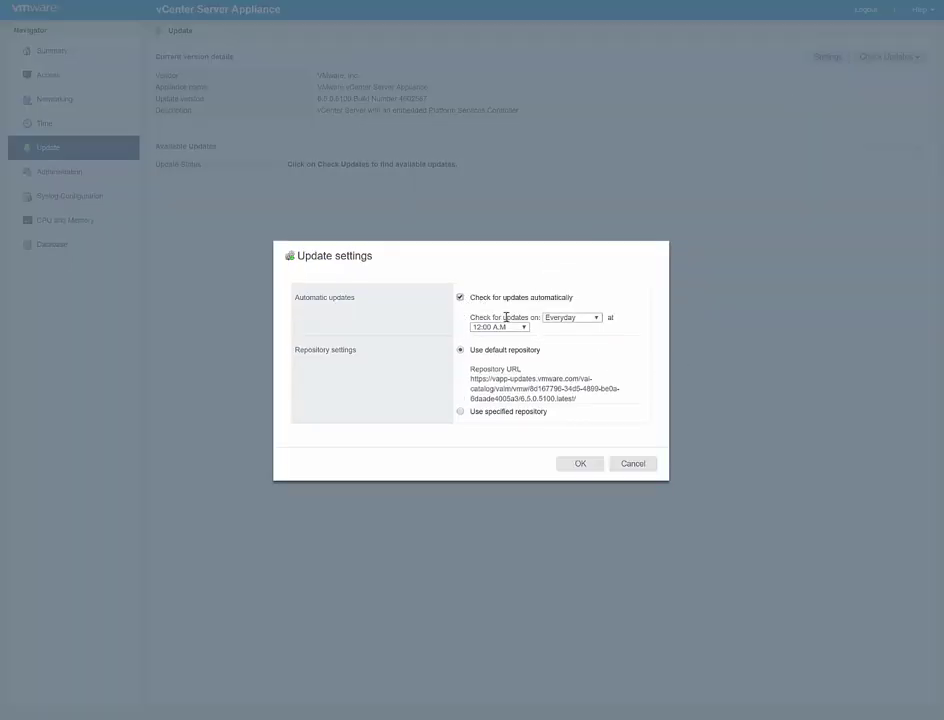
{"action": "left_click", "coordinate": [580, 463]}
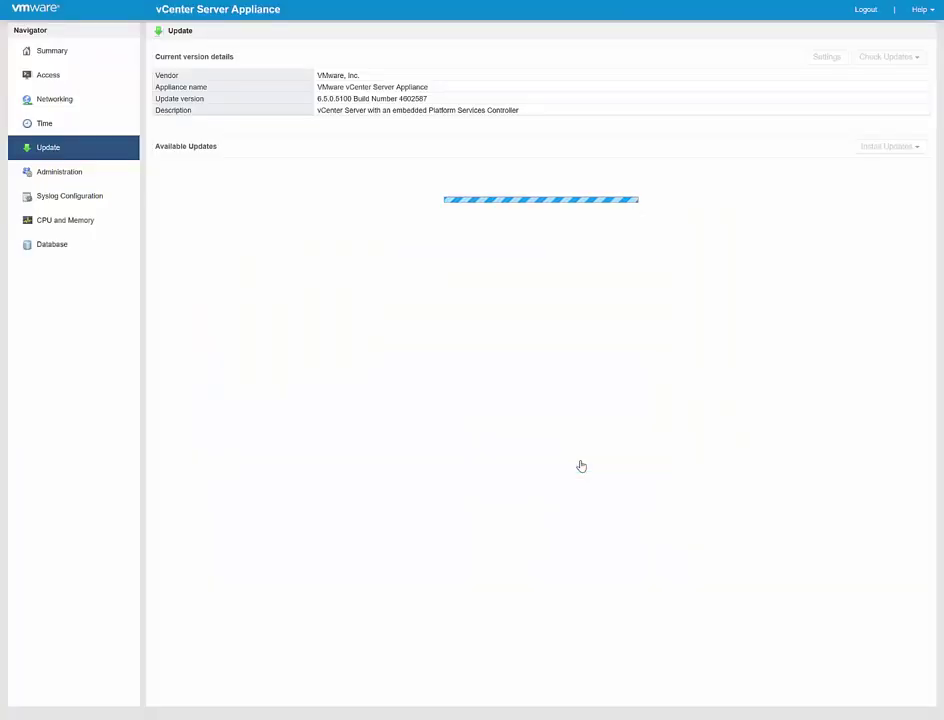
{"action": "left_click", "coordinate": [899, 60]}
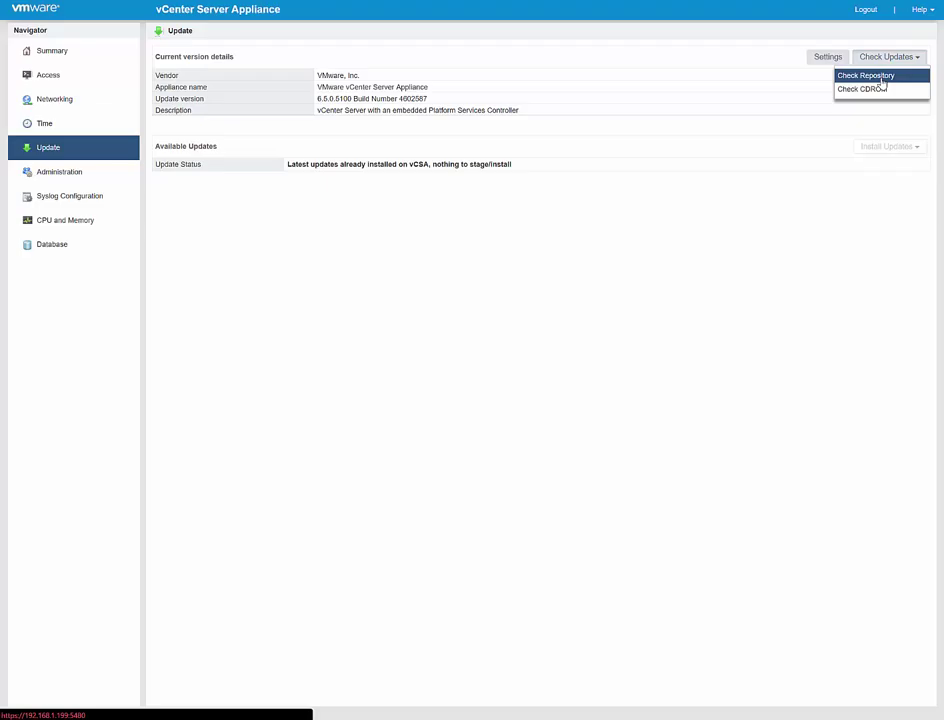
{"action": "left_click", "coordinate": [881, 78]}
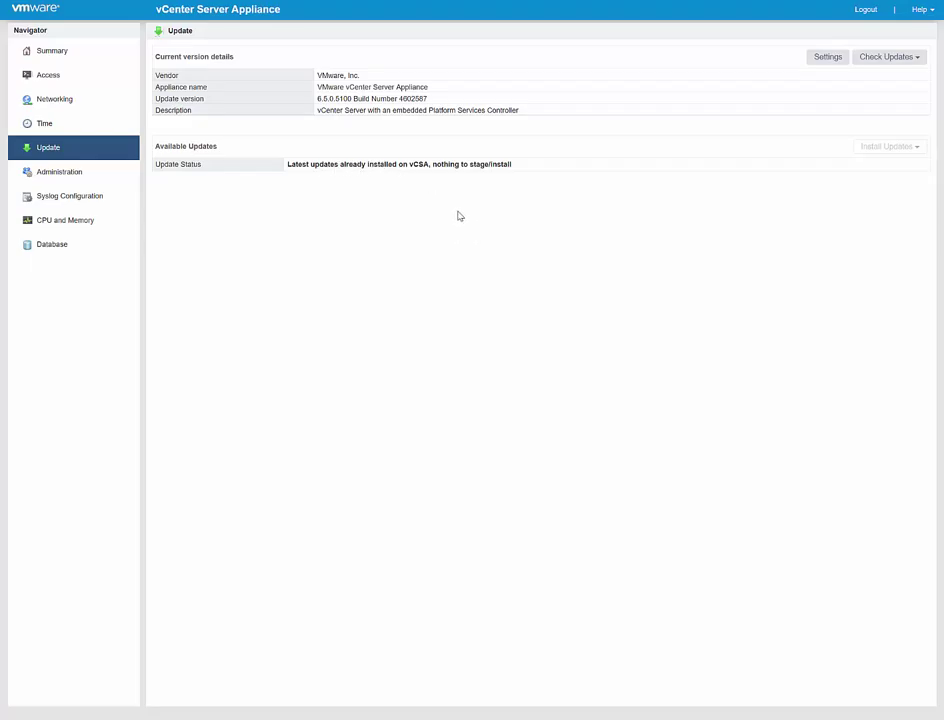
Set root password expiration to No under Administration and submit it
{"action": "left_click", "coordinate": [61, 182]}
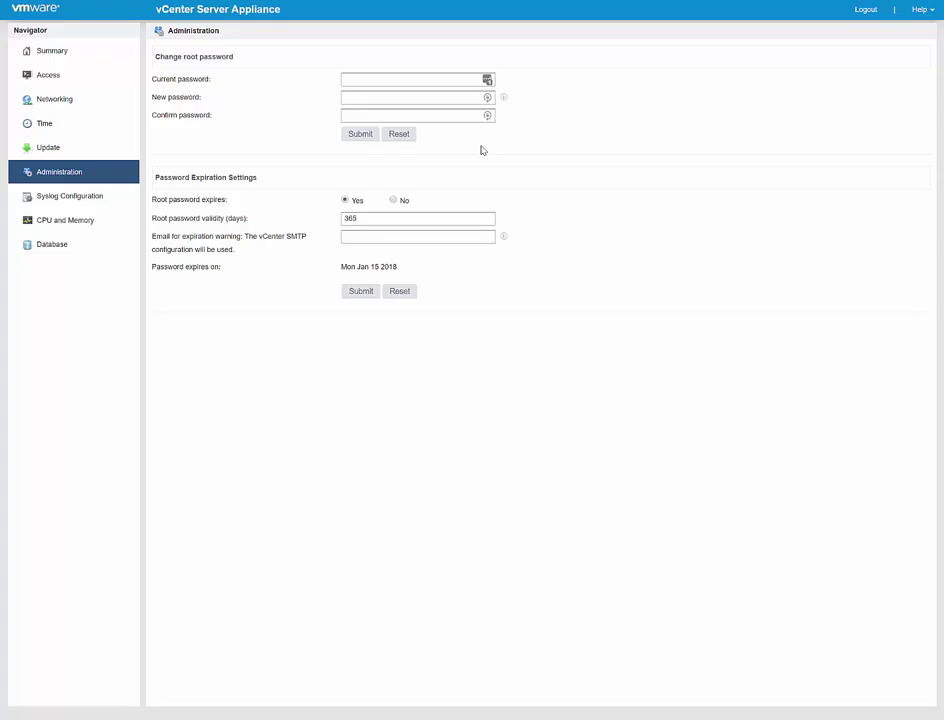
{"action": "left_click", "coordinate": [394, 201]}
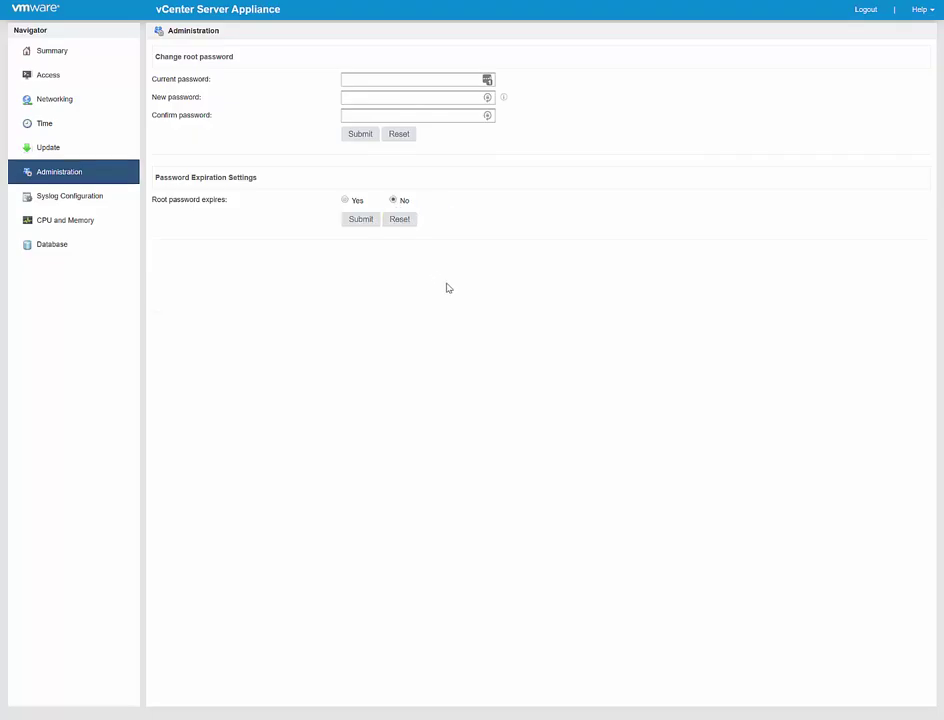
{"action": "left_click", "coordinate": [368, 221]}
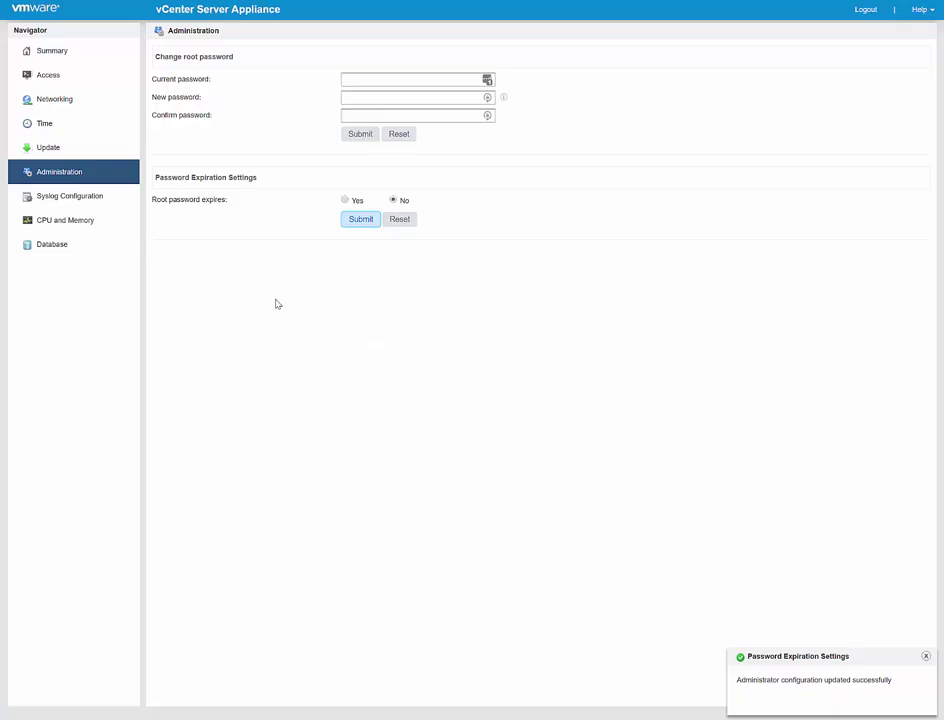
Configure remote syslog to loginsight.eaglesclaw.net on port 80 using TCP
{"action": "left_click", "coordinate": [78, 199]}
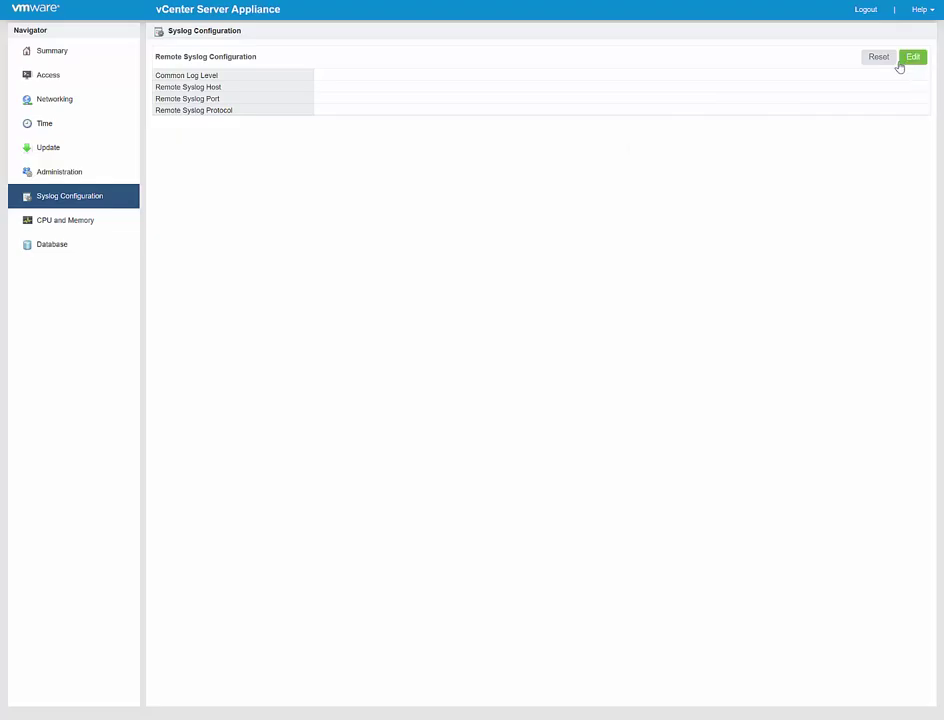
{"action": "left_click", "coordinate": [912, 58]}
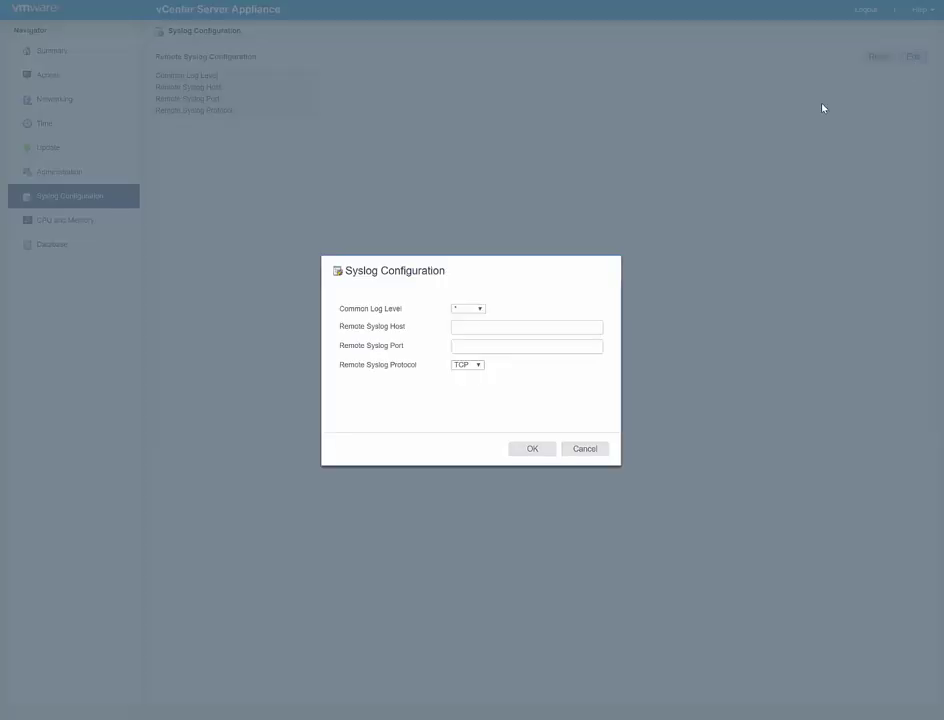
{"action": "left_click", "coordinate": [476, 310]}
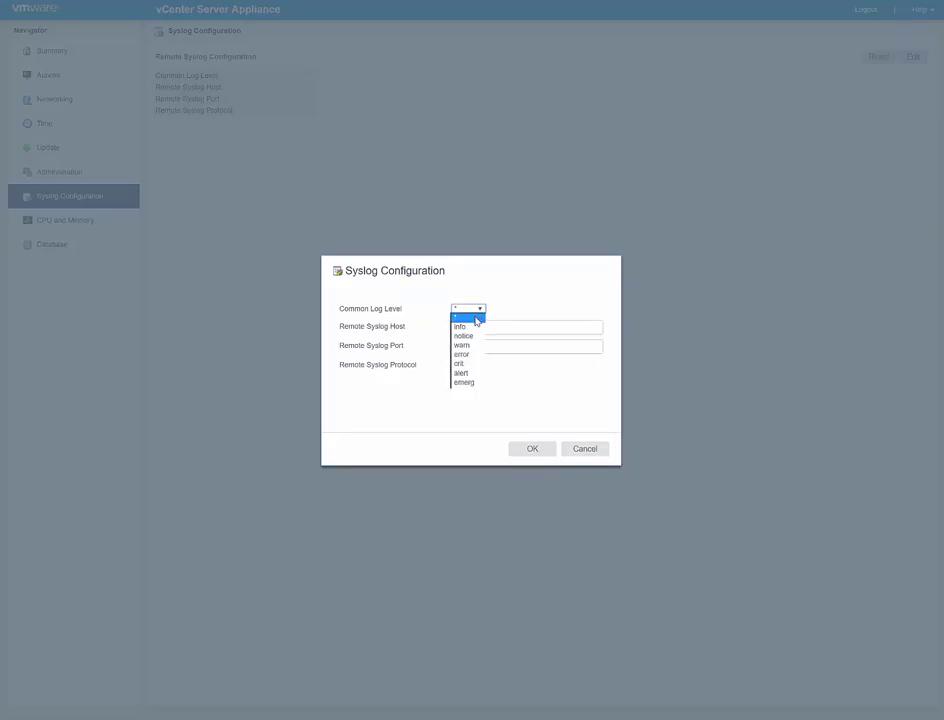
{"action": "left_click", "coordinate": [511, 326]}
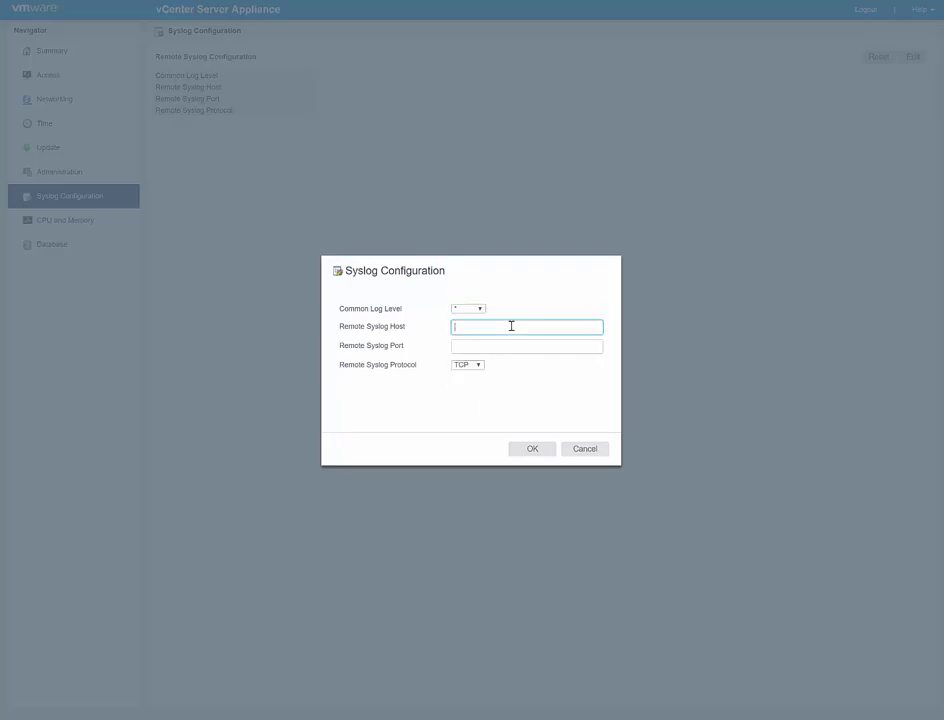
{"action": "type", "text": "loginsight.eaglesclaw.net"}
{"action": "left_click", "coordinate": [487, 347]}
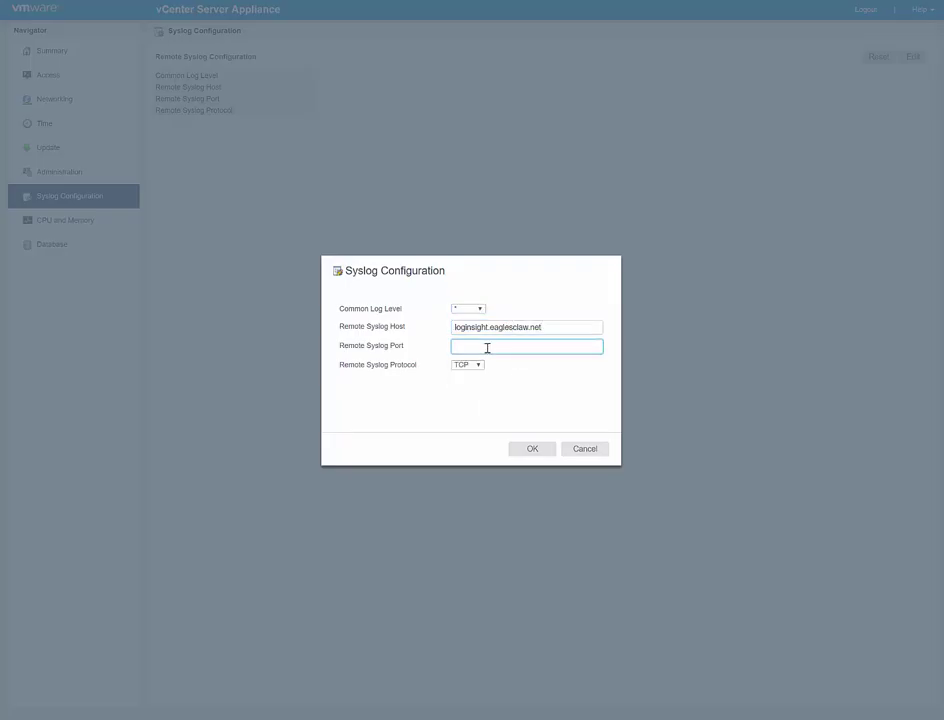
{"action": "type", "text": "80"}
{"action": "left_click", "coordinate": [511, 362]}
{"action": "left_click", "coordinate": [537, 456]}
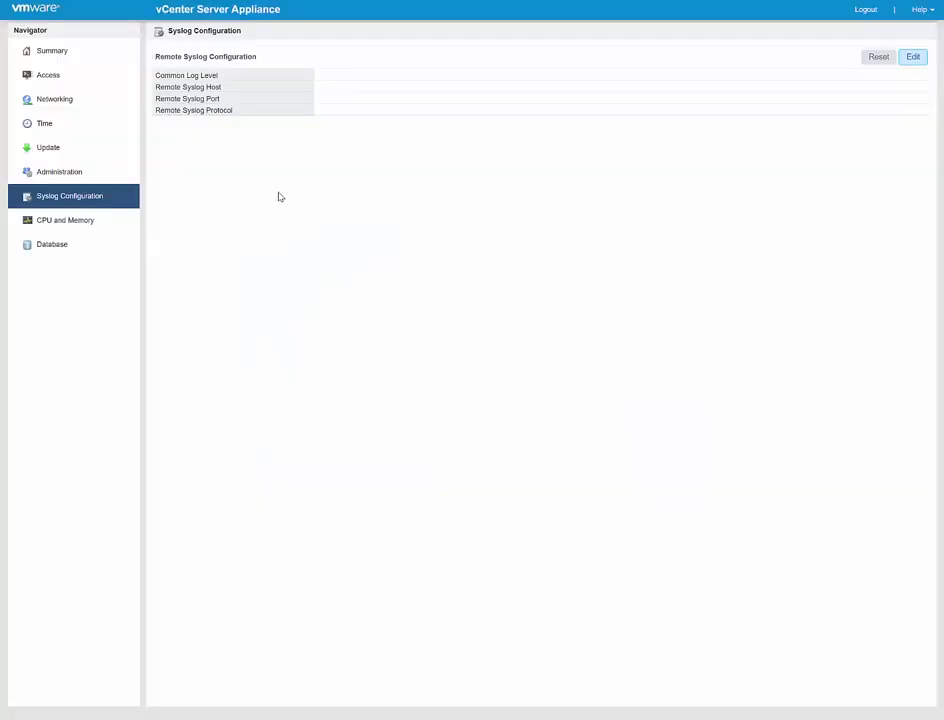
Show the CPU and Memory trend charts with the 1 day range left unchanged
{"action": "left_click", "coordinate": [82, 219]}
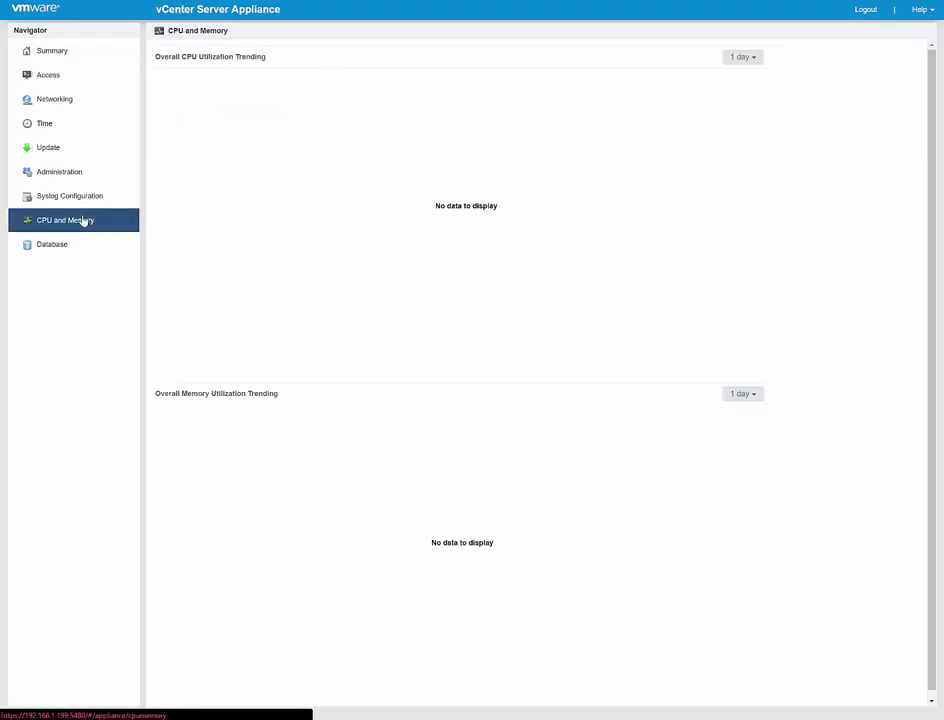
{"action": "mouse_move", "coordinate": [512, 442]}
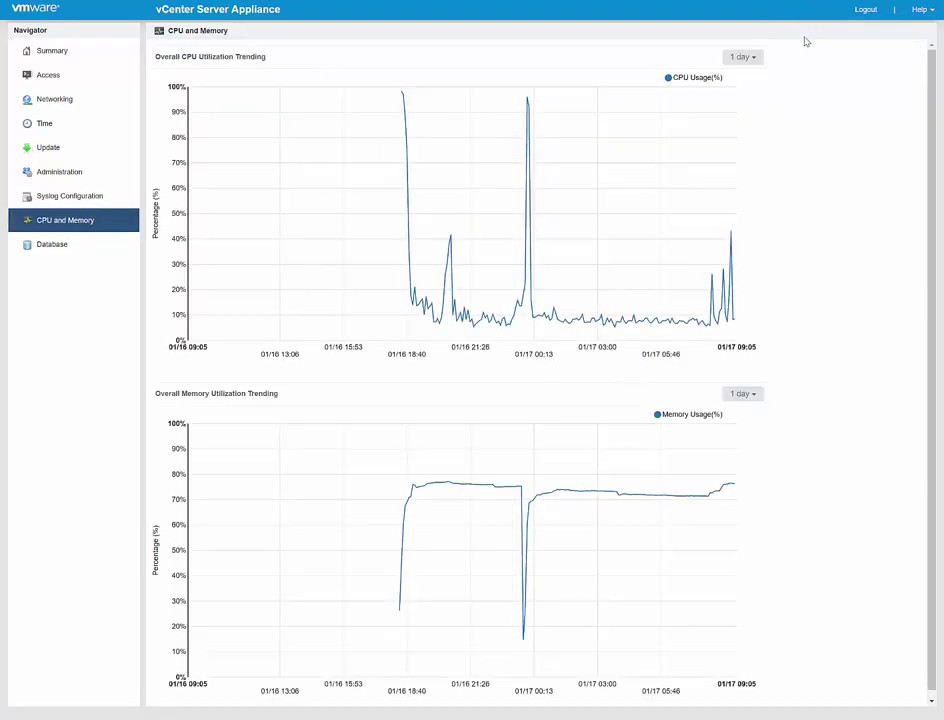
{"action": "left_click", "coordinate": [761, 62]}
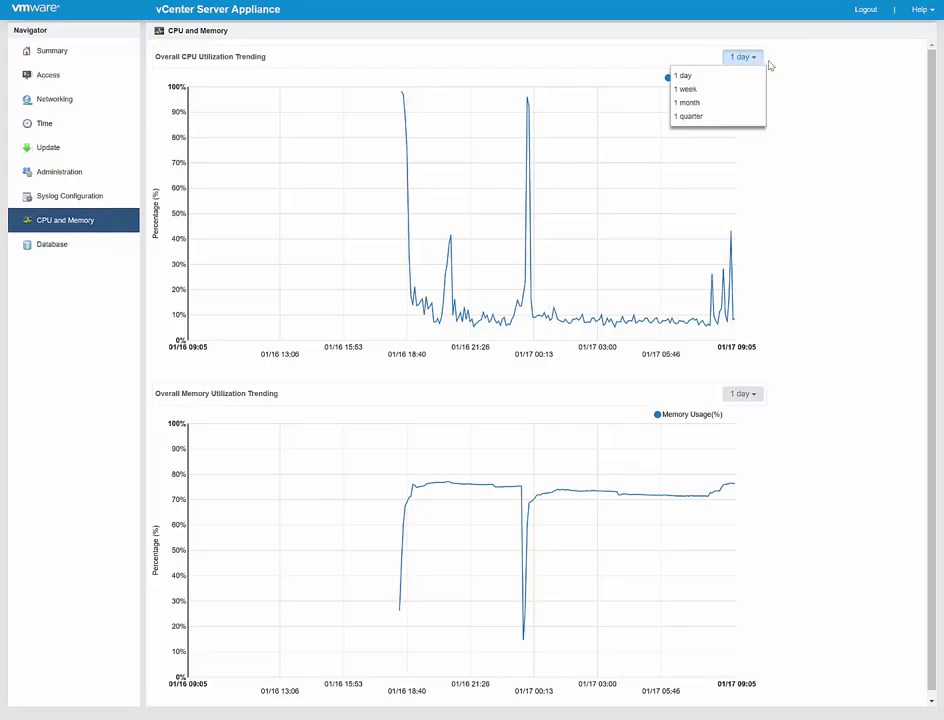
{"action": "left_click", "coordinate": [821, 78]}
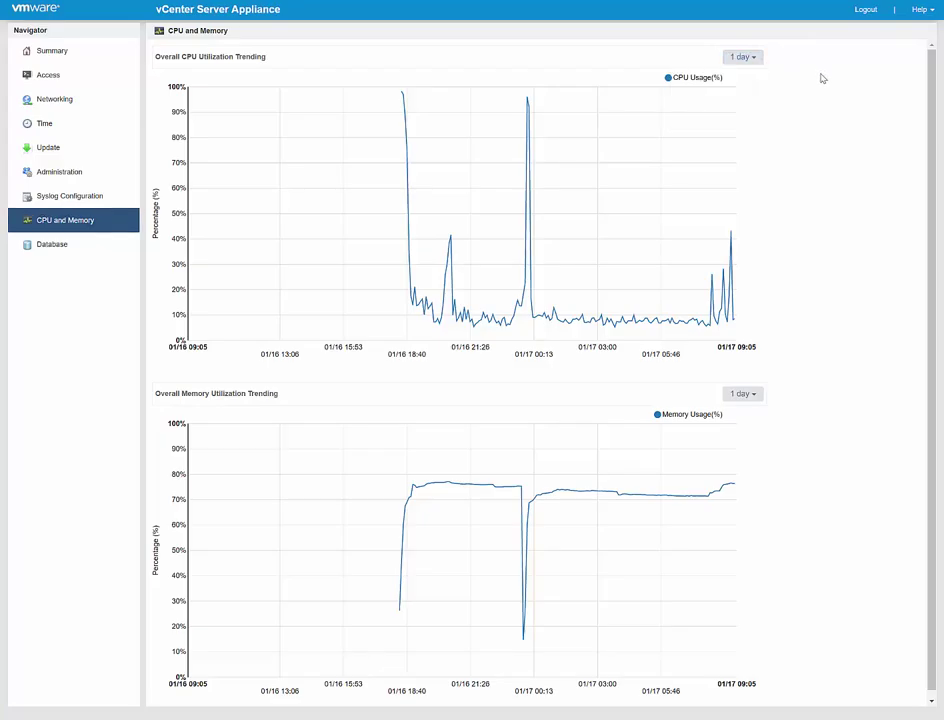
View SEAT, transaction log and VC inventory space usage, then return to Summary
{"action": "left_click", "coordinate": [56, 246]}
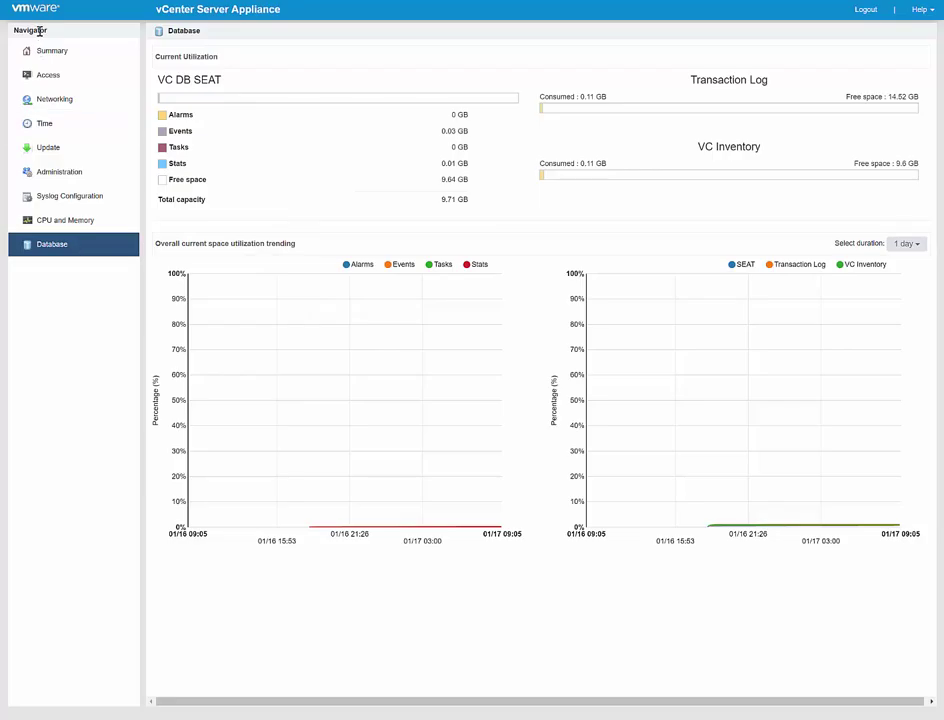
{"action": "left_click", "coordinate": [60, 60]}
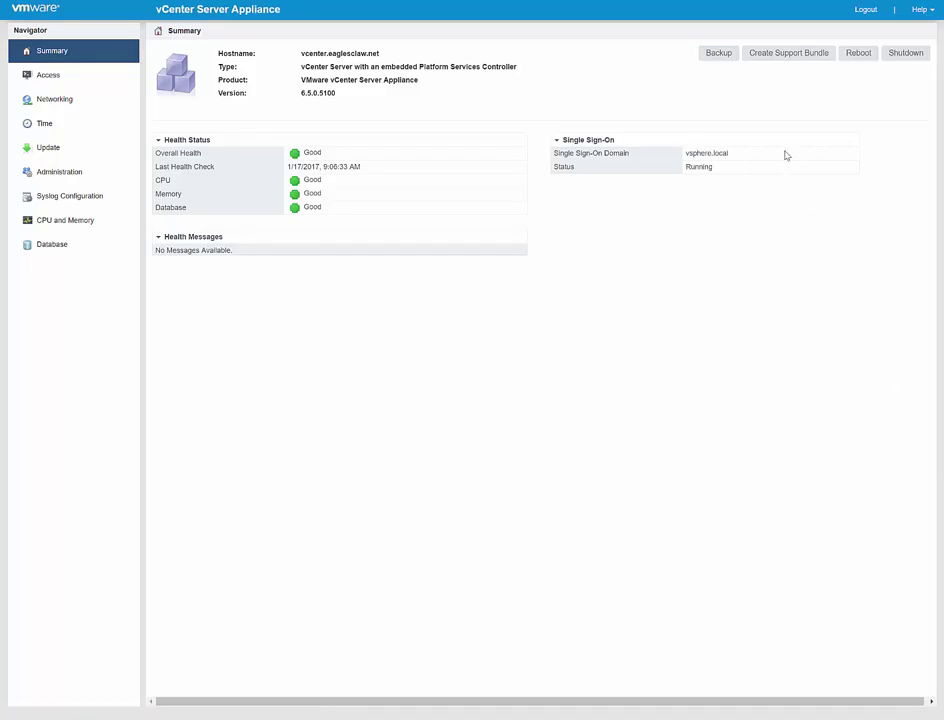
Launch the Backup Appliance wizard from the Summary page
{"action": "left_click", "coordinate": [716, 57]}
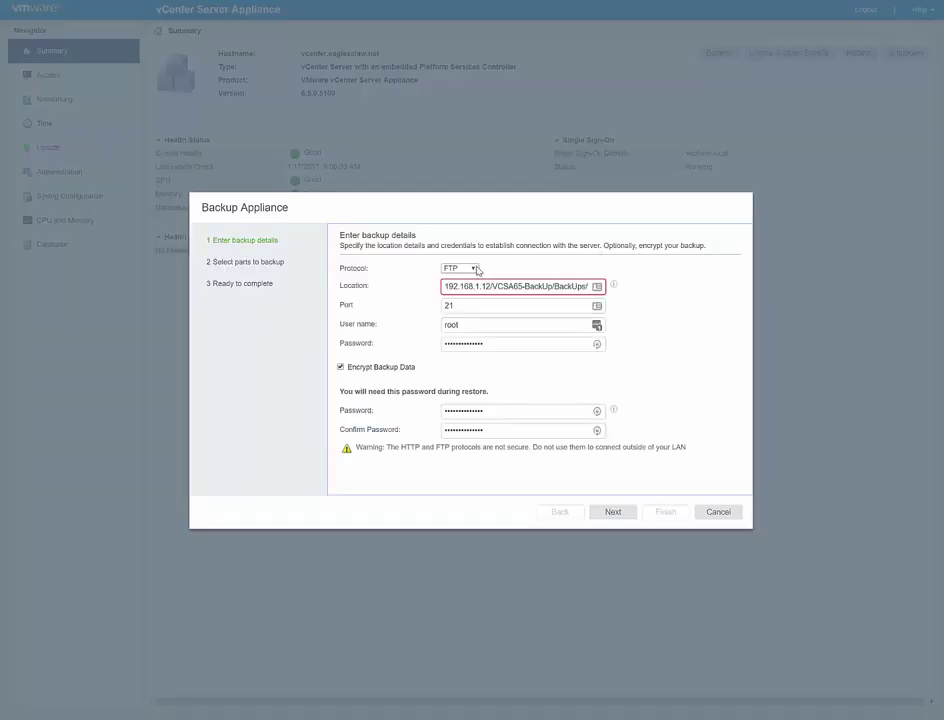
Keep FTP as the backup protocol, enter the FTP user name and password, and submit for validation
{"action": "left_click", "coordinate": [477, 269]}
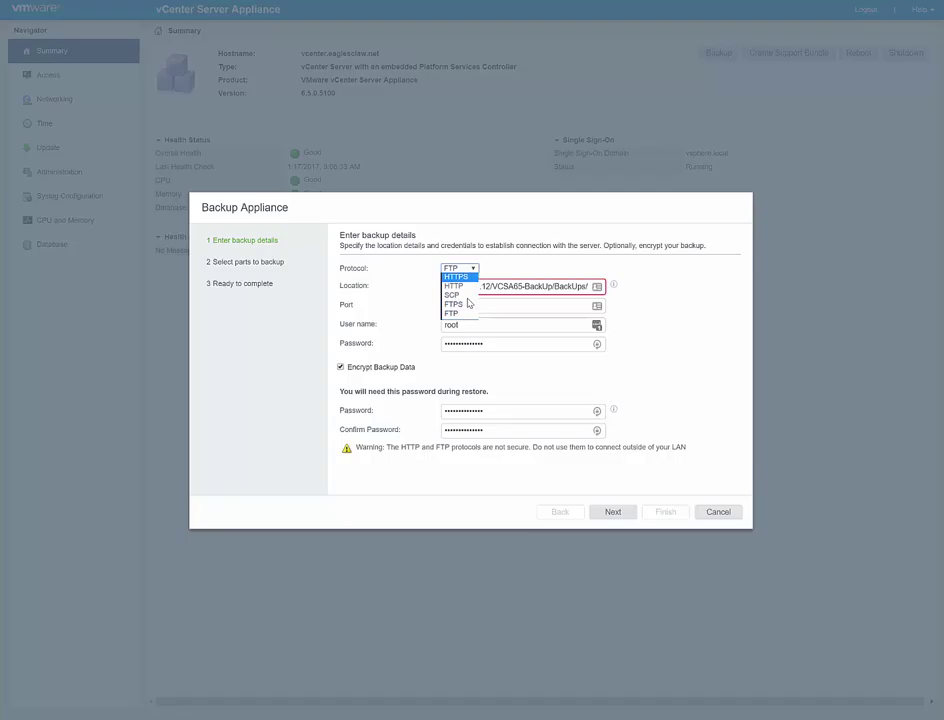
{"action": "left_click", "coordinate": [461, 313]}
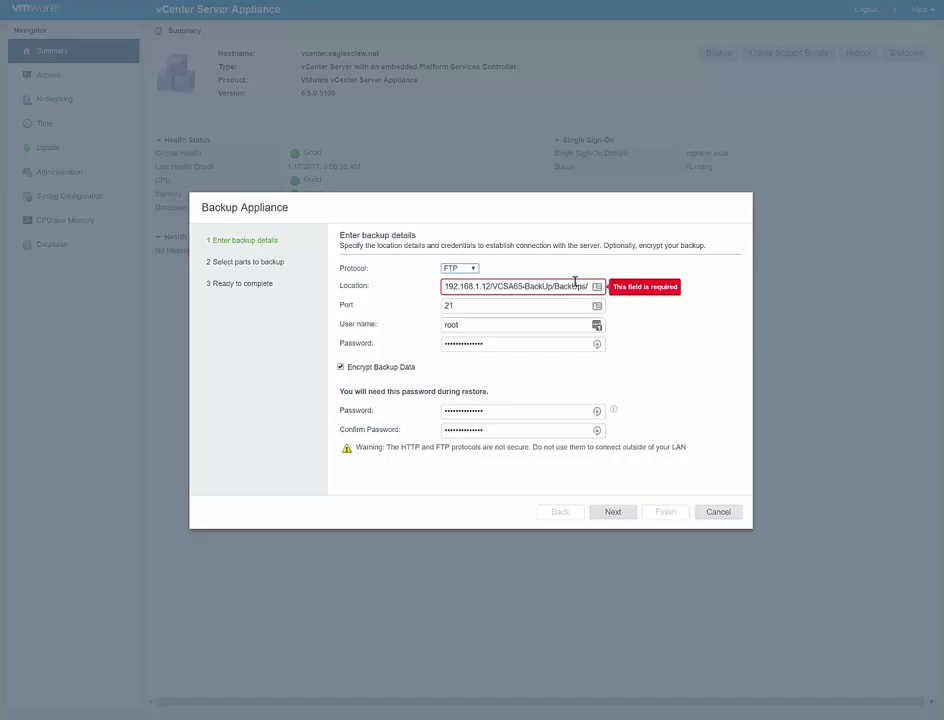
{"action": "left_click", "coordinate": [470, 307]}
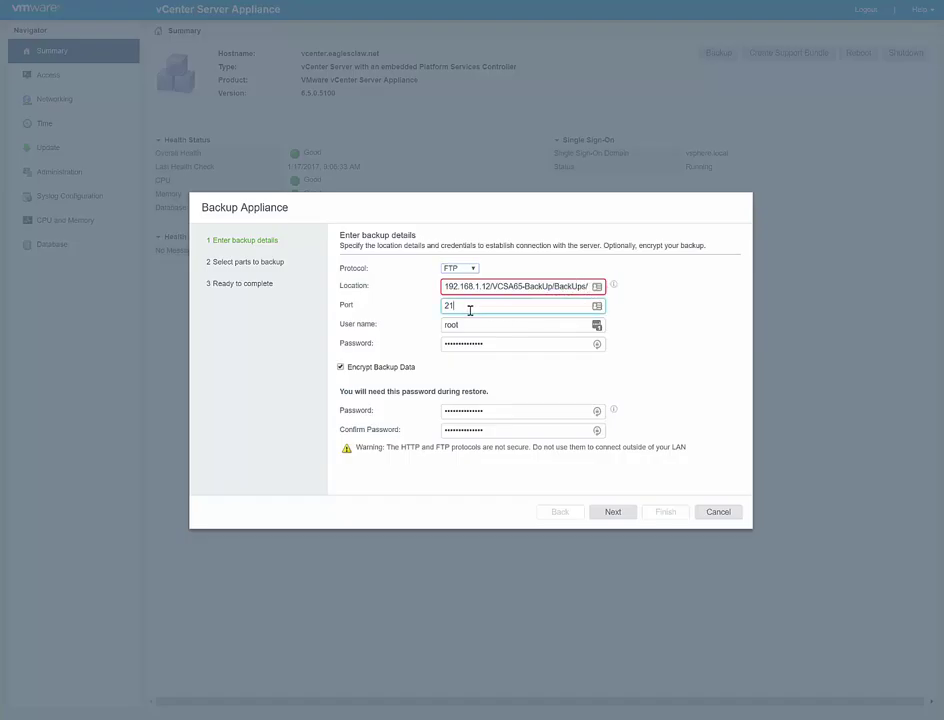
{"action": "key", "text": "Tab"}
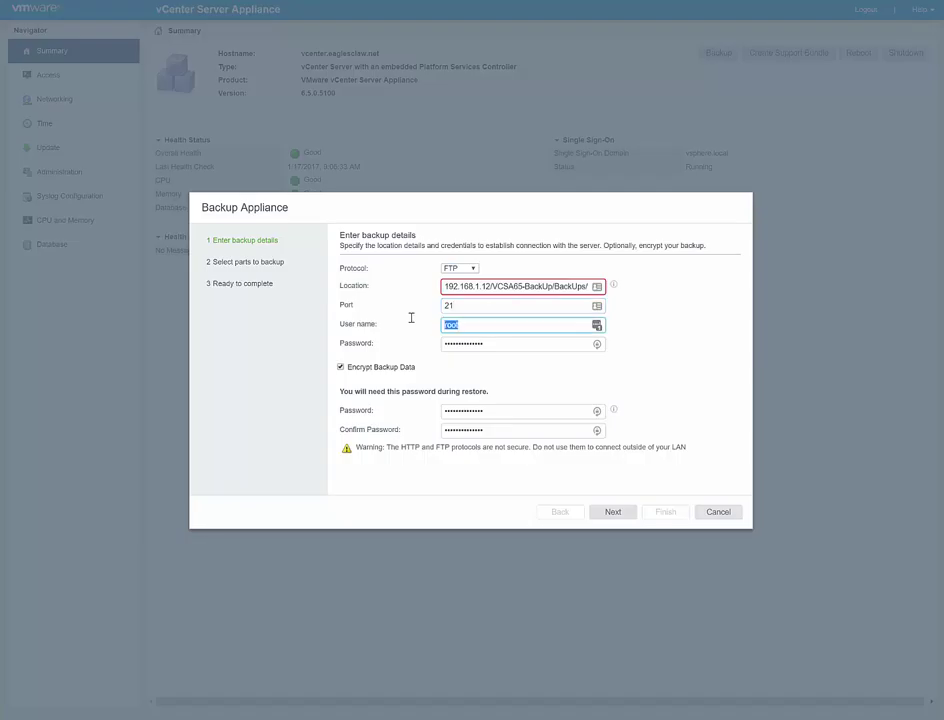
{"action": "key", "text": "Tab"}
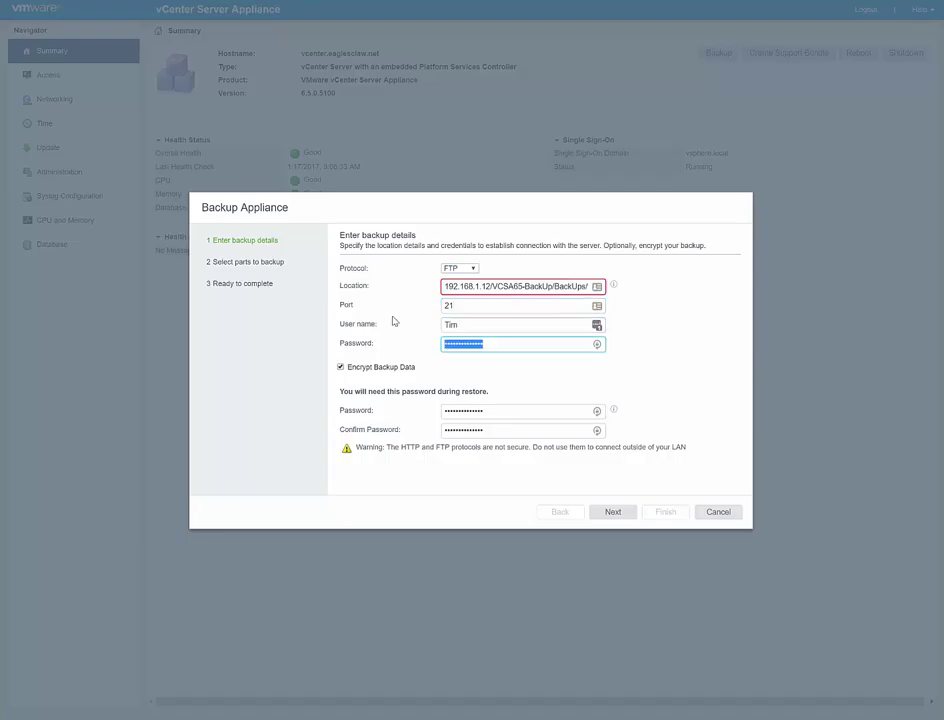
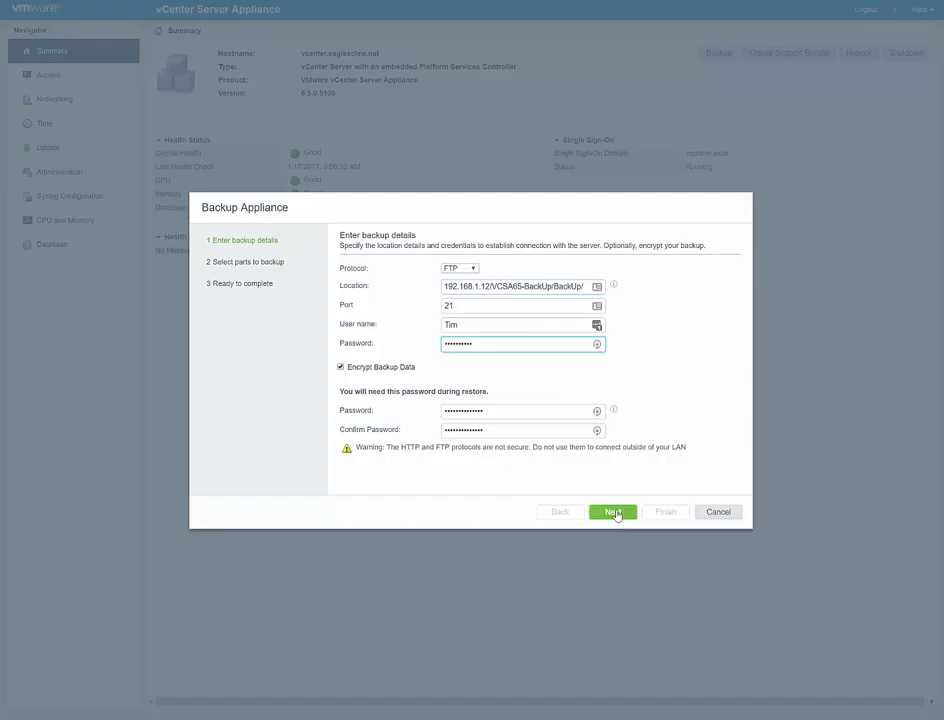
{"action": "left_click", "coordinate": [614, 513]}
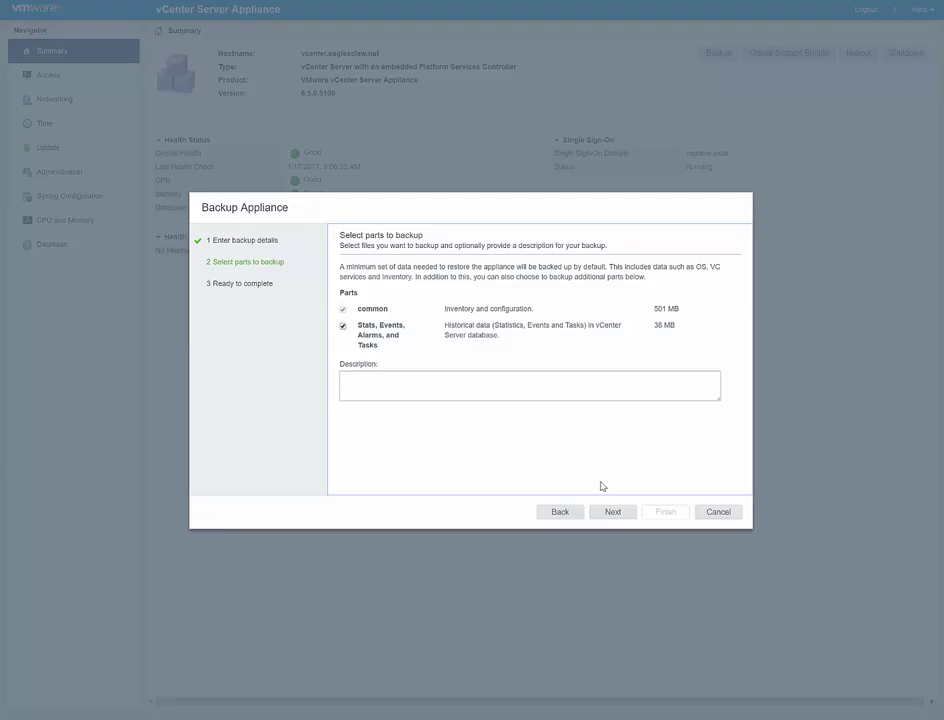
Continue with common plus Stats, Events, Alarms, and Tasks included to the Ready to complete summary
{"action": "left_click", "coordinate": [612, 513]}
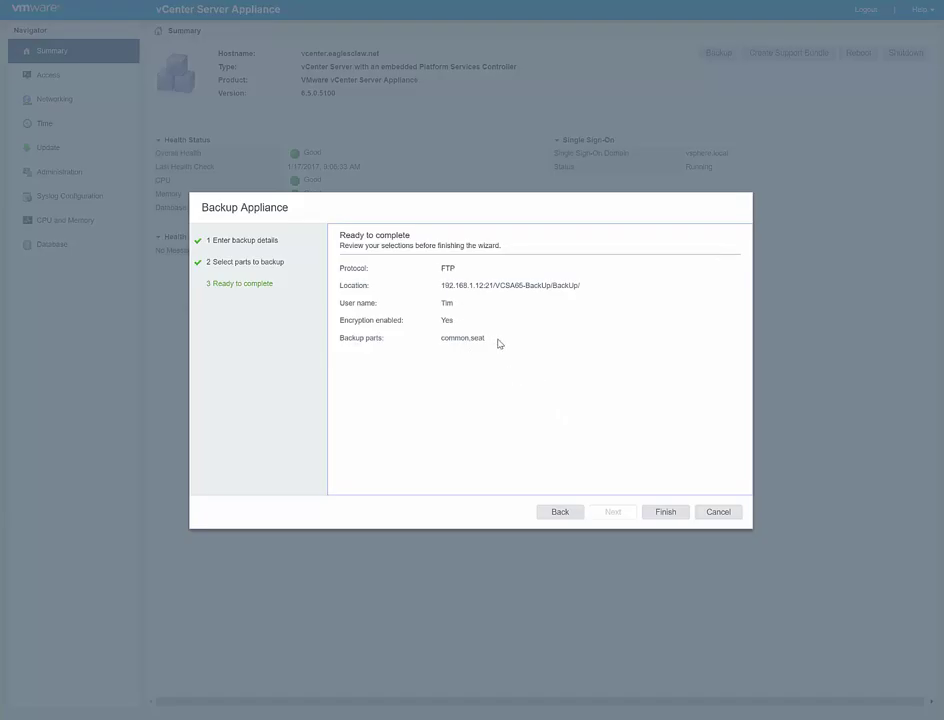
Finish the wizard to run the FTP backup, then dismiss the 100% progress report
{"action": "left_click", "coordinate": [669, 512]}
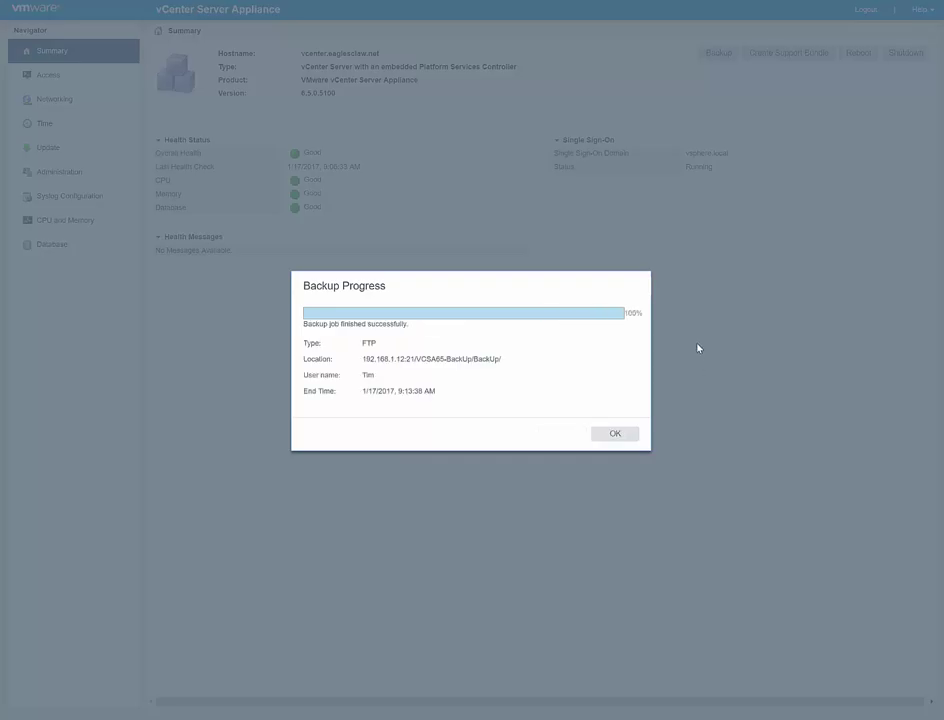
{"action": "left_click", "coordinate": [614, 440]}
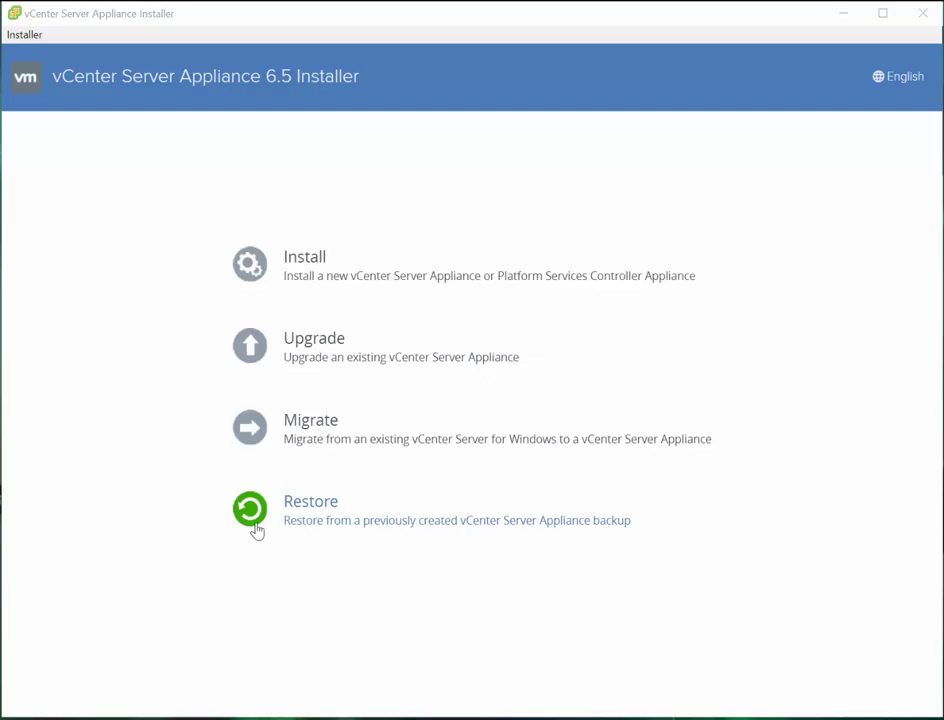
Start a Restore in the installer and accept the licence agreement
{"action": "left_click", "coordinate": [256, 531]}
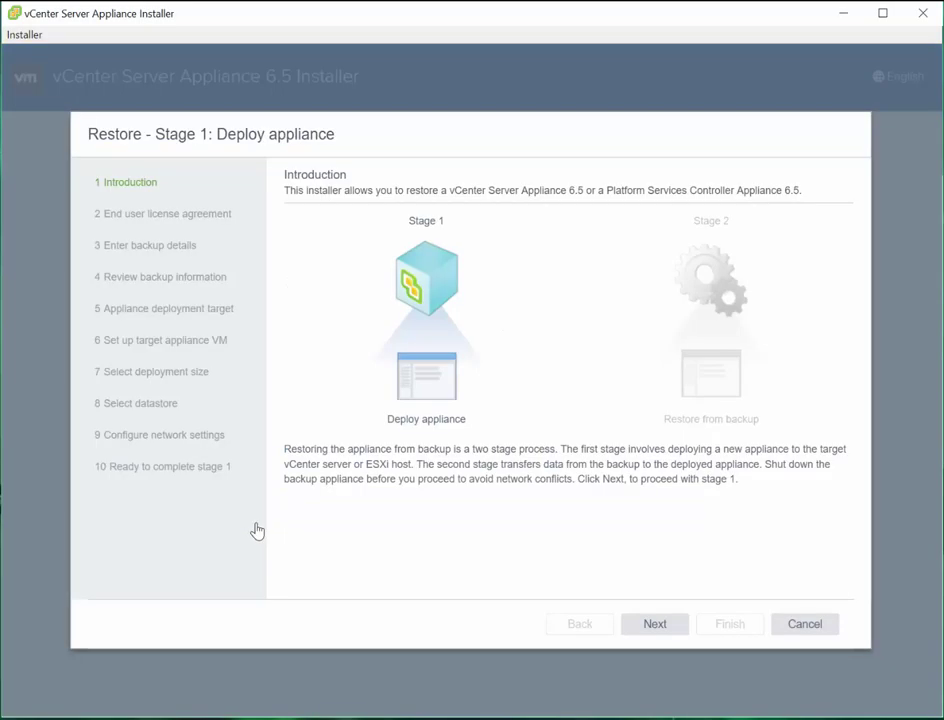
{"action": "left_click", "coordinate": [655, 628]}
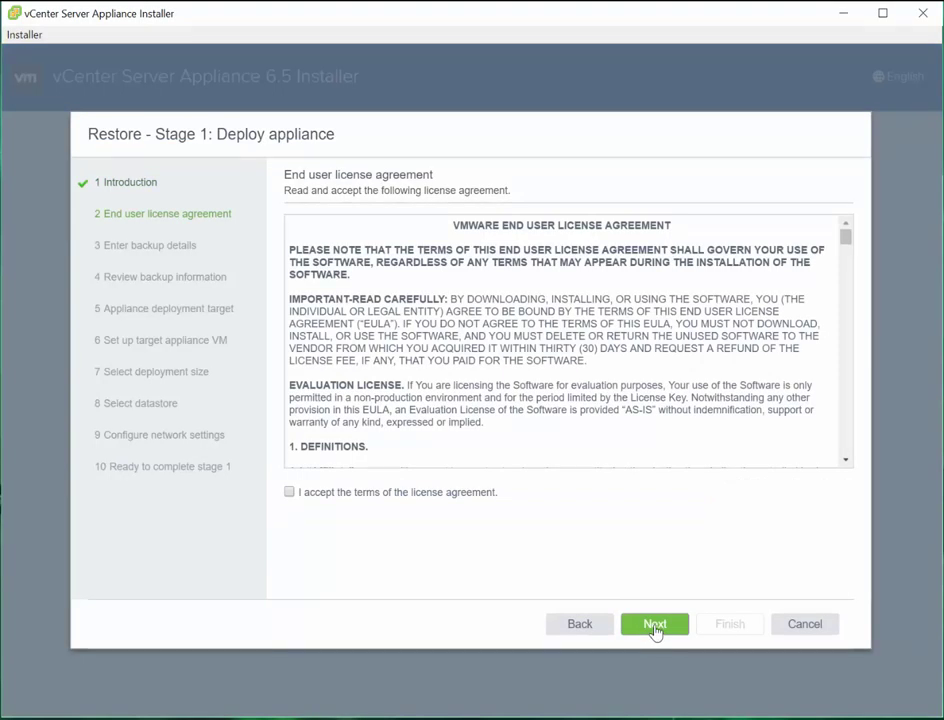
{"action": "left_click", "coordinate": [290, 492]}
{"action": "left_click", "coordinate": [654, 628]}
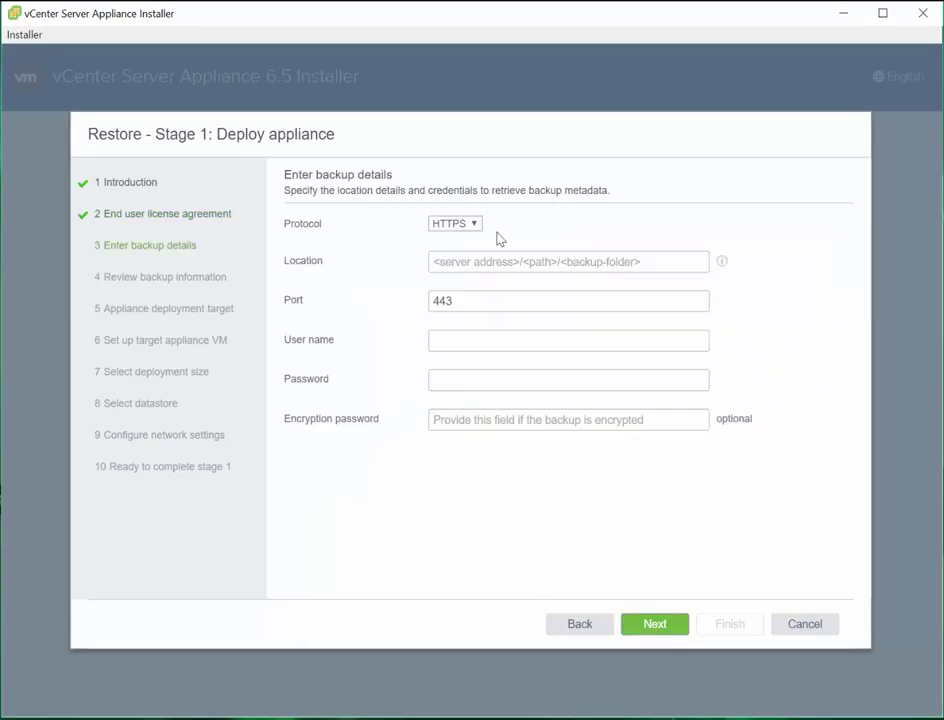
Set the restore protocol to FTP with the backup location, review the backup, and continue
{"action": "left_click", "coordinate": [462, 225]}
{"action": "left_click", "coordinate": [466, 291]}
{"action": "left_click", "coordinate": [473, 262]}
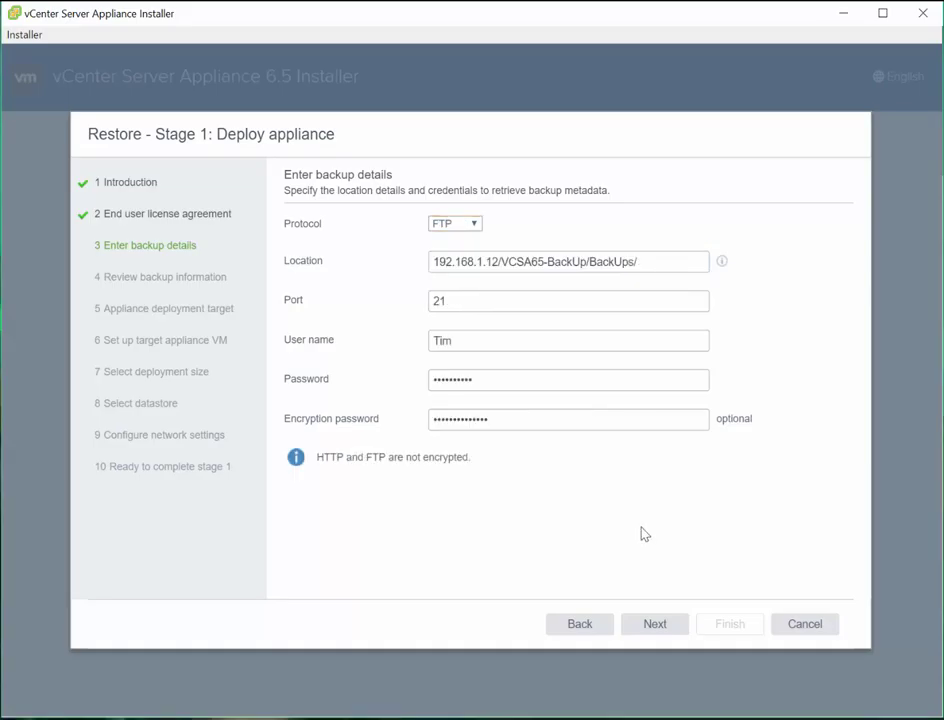
{"action": "left_click", "coordinate": [657, 627]}
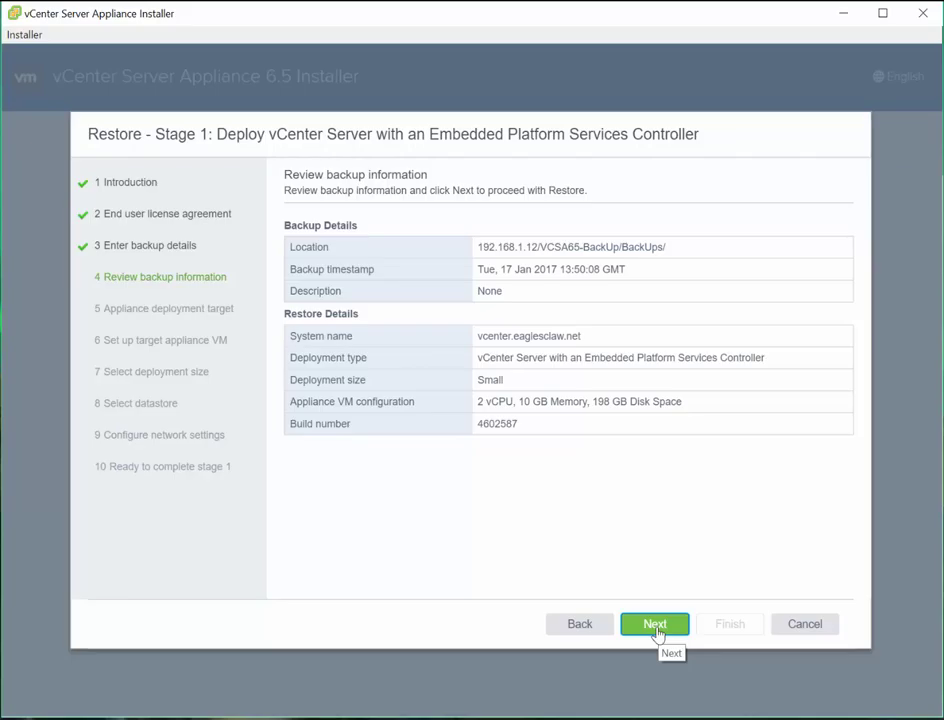
{"action": "left_click", "coordinate": [655, 626]}
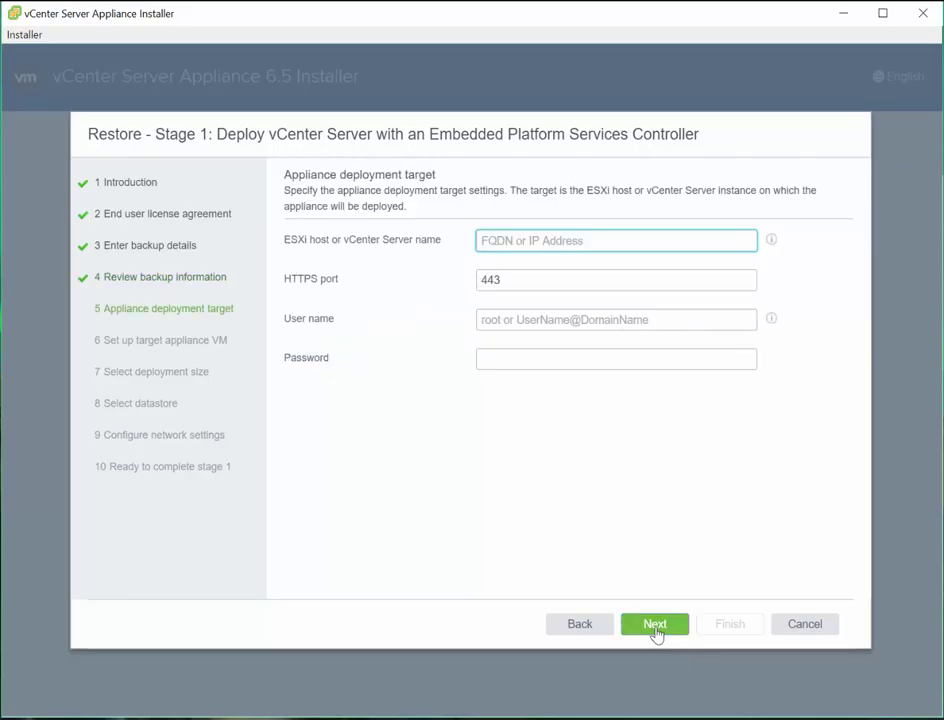
Target ESXi host 192.168.1.200 as root with its password and accept the host certificate
{"action": "left_click", "coordinate": [497, 240]}
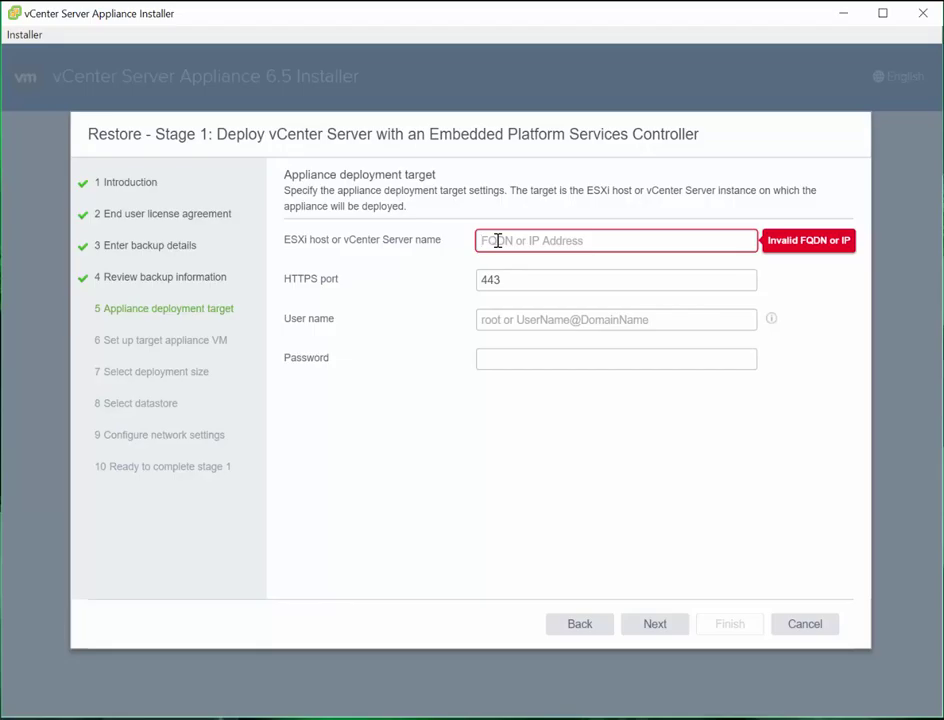
{"action": "type", "text": "192"}
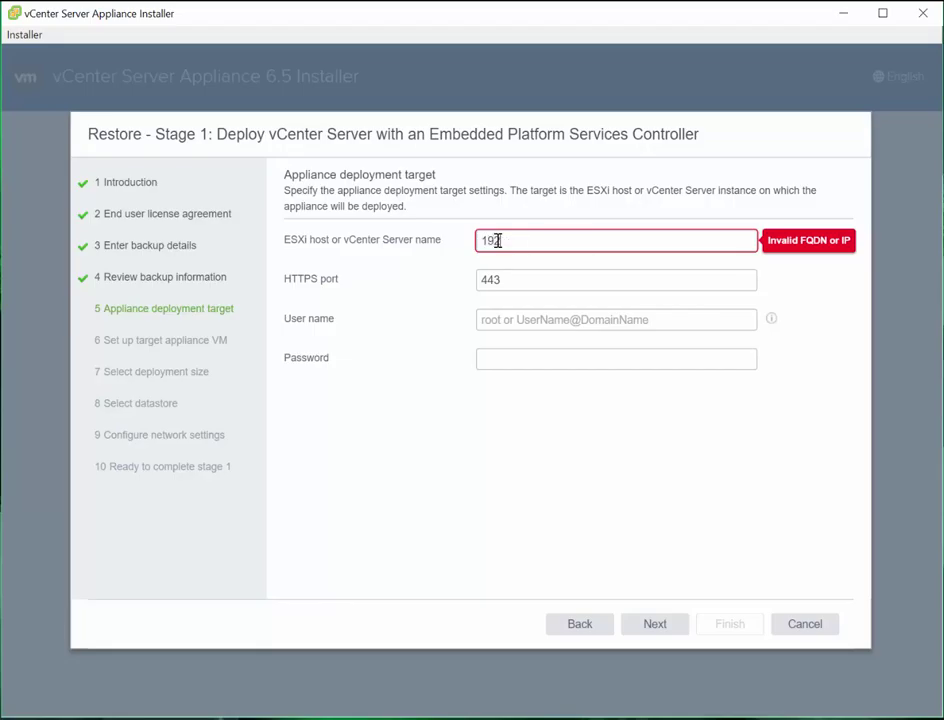
{"action": "type", "text": ".168.1."}
{"action": "type", "text": "200"}
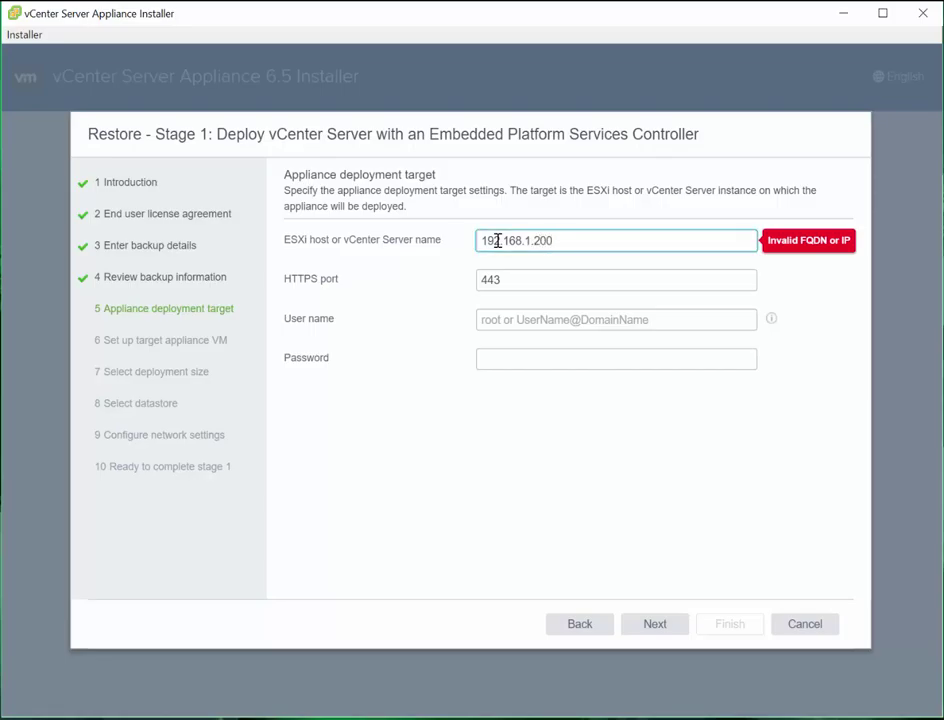
{"action": "key", "text": "Tab"}
{"action": "key", "text": "Tab"}
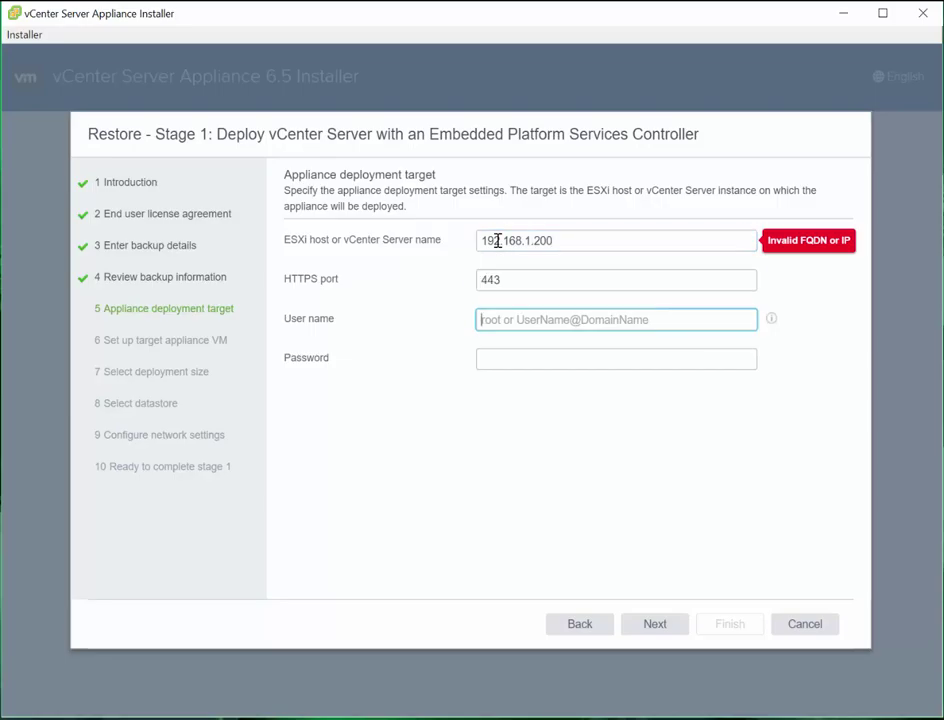
{"action": "type", "text": "root"}
{"action": "key", "text": "Tab"}
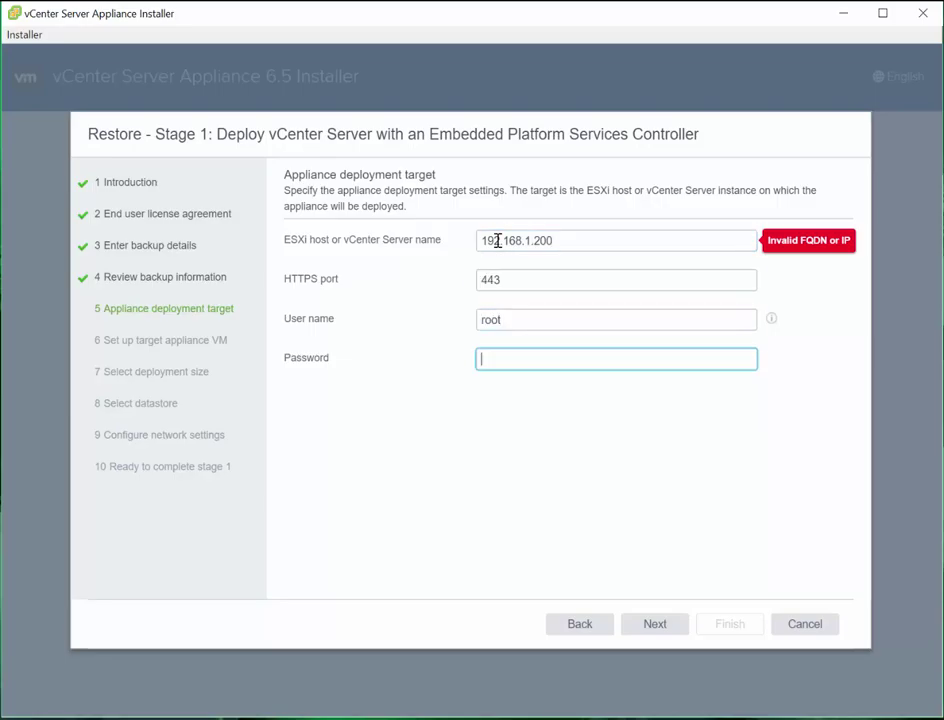
{"action": "left_click", "coordinate": [656, 626]}
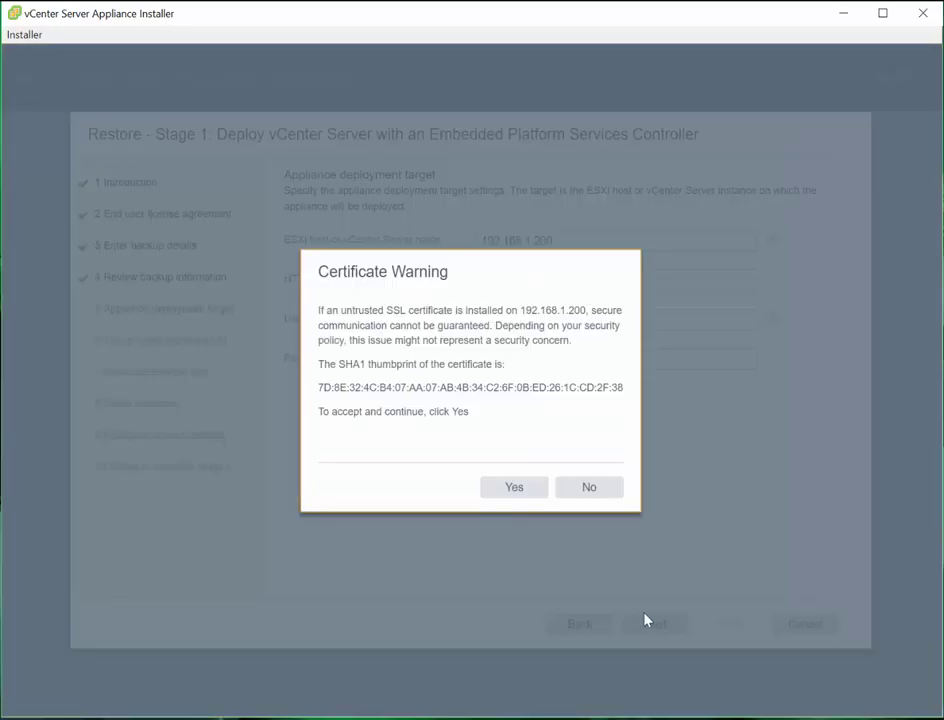
{"action": "left_click", "coordinate": [507, 501]}
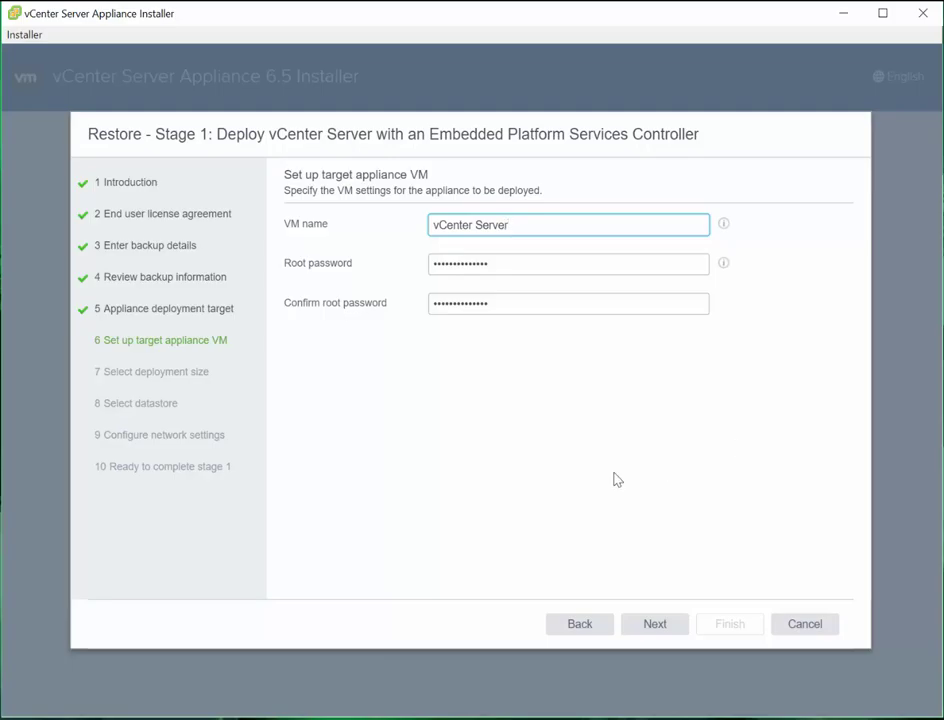
Keep the default VM settings, choose DS1515 Datastore with thin disk mode enabled
{"action": "left_click", "coordinate": [677, 628]}
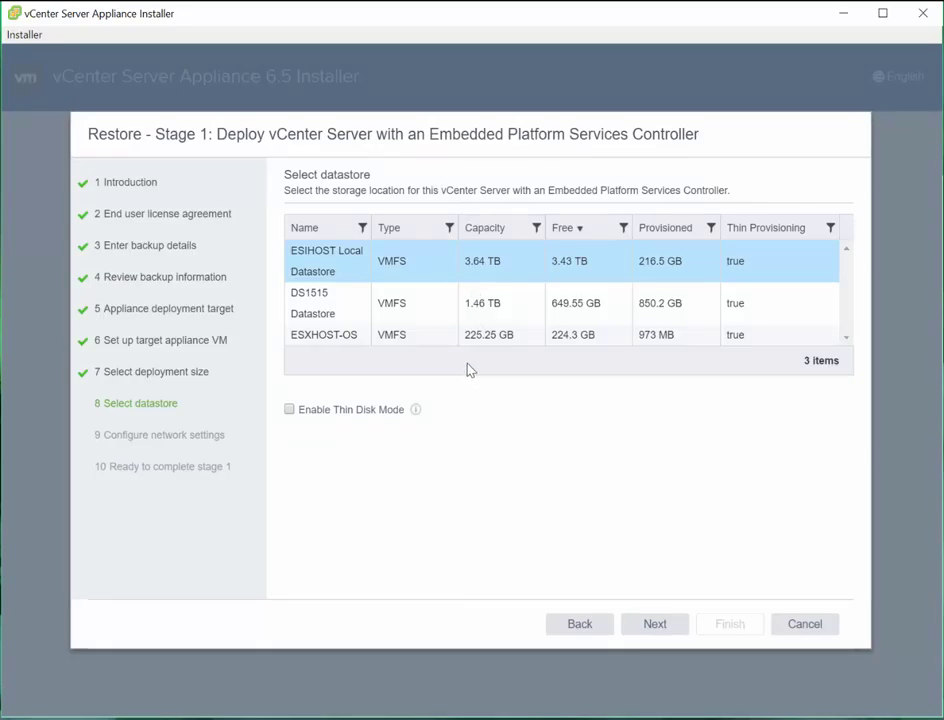
{"action": "left_click", "coordinate": [344, 317]}
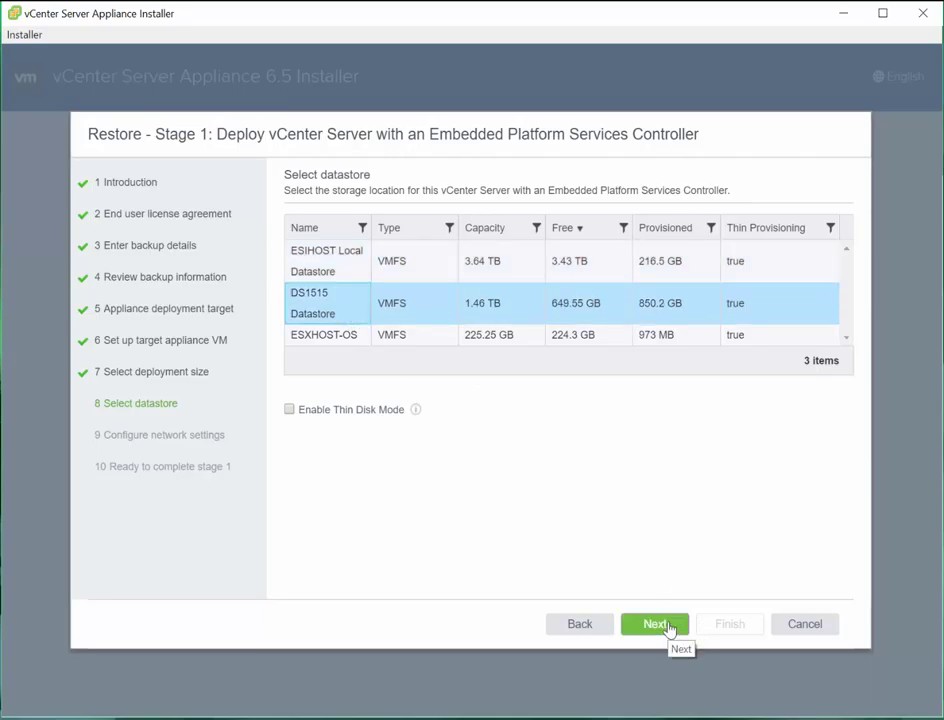
{"action": "left_click", "coordinate": [289, 410]}
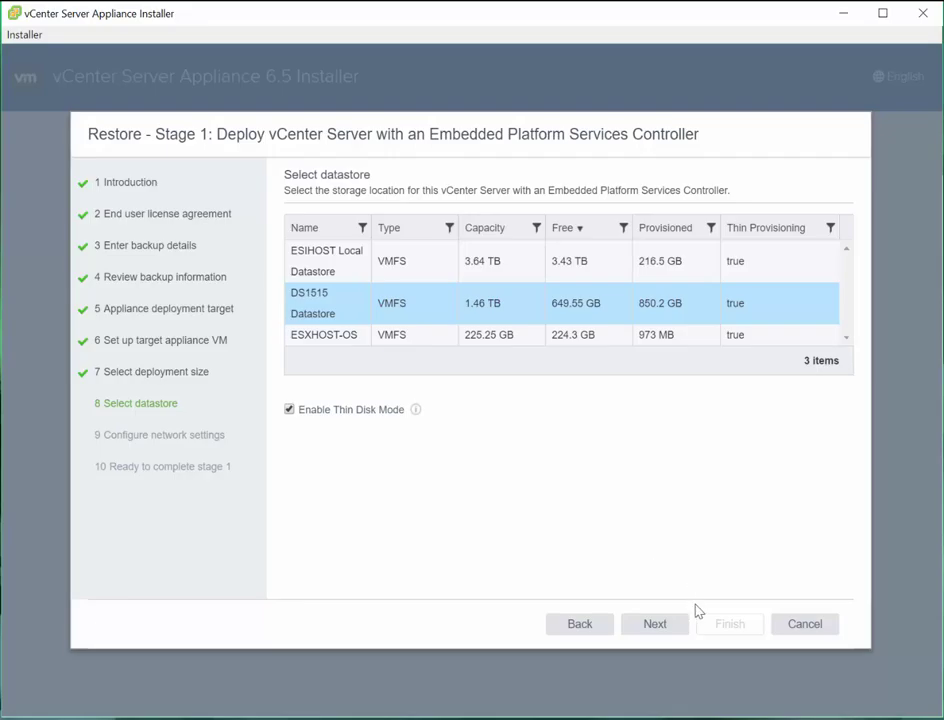
{"action": "left_click", "coordinate": [666, 630]}
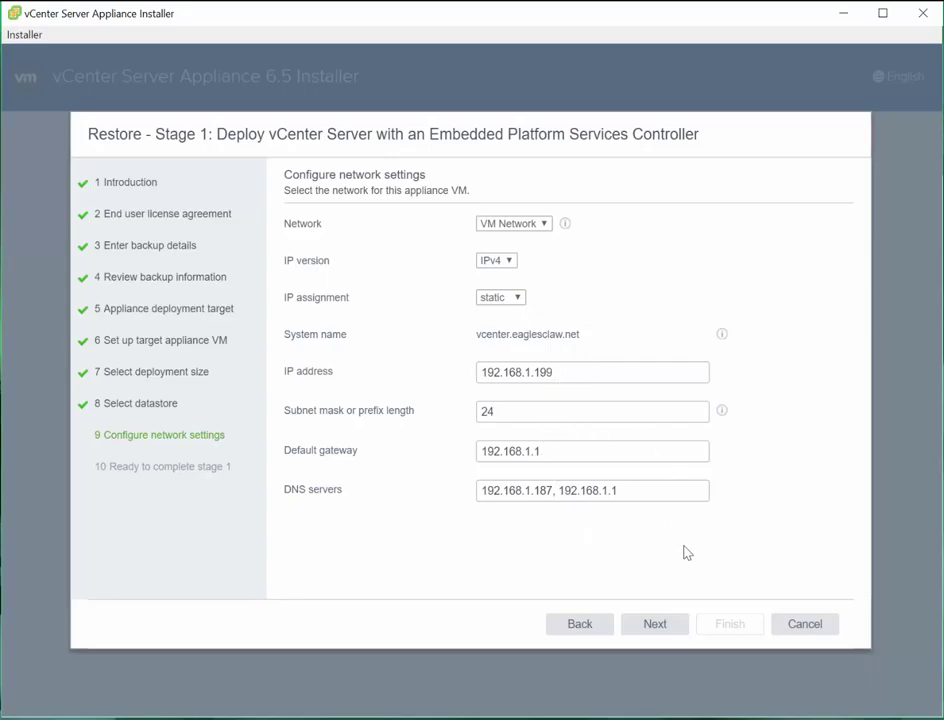
Change the first DNS server from 192.168.1.187 to 192.168.1.178 and close the FQDN/IP error
{"action": "left_click", "coordinate": [544, 490]}
{"action": "double_click", "coordinate": [544, 490]}
{"action": "type", "text": "178"}
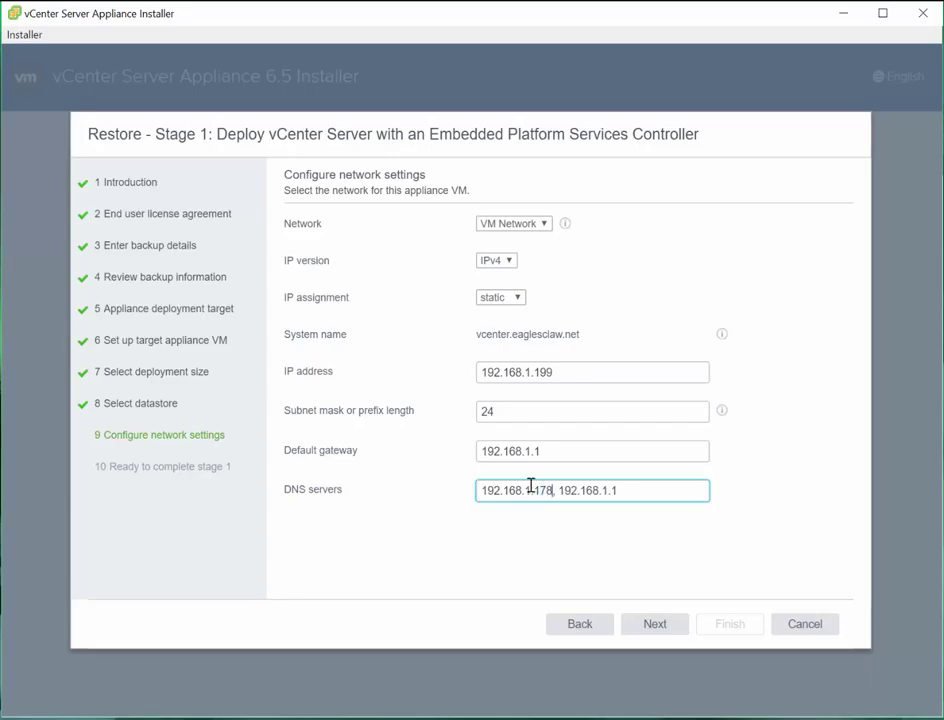
{"action": "left_click", "coordinate": [676, 634]}
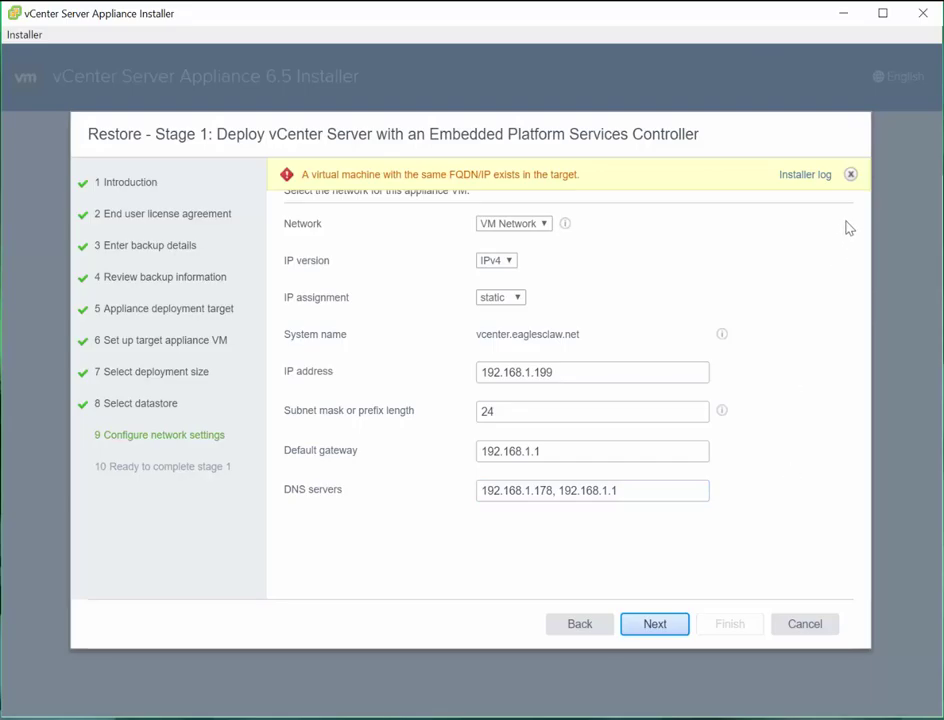
{"action": "left_click", "coordinate": [850, 174]}
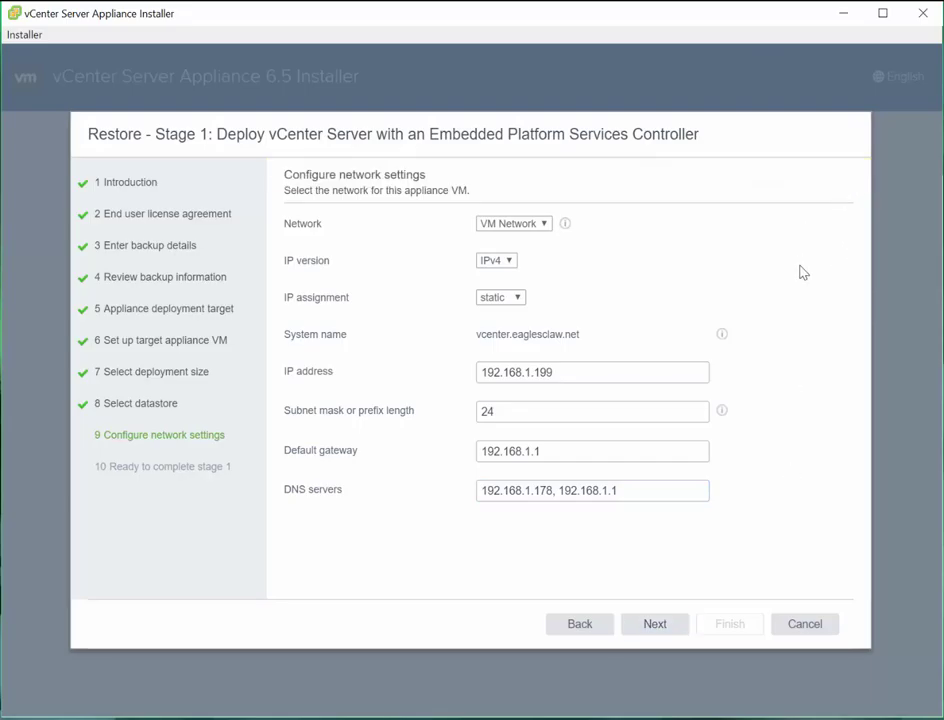